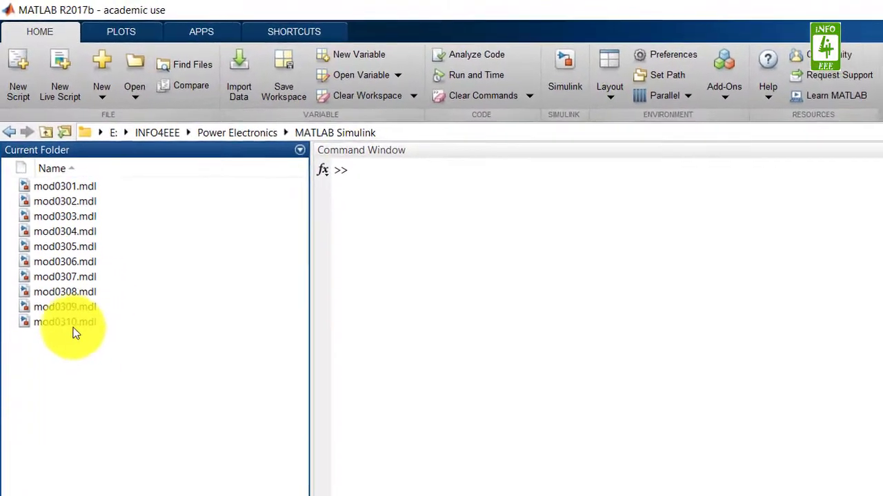
Step: Open mod0310.mdl and save a copy as mod0311 with the Simulink Models (*.mdl) file type
{"action": "double_click", "coordinate": [70, 334]}
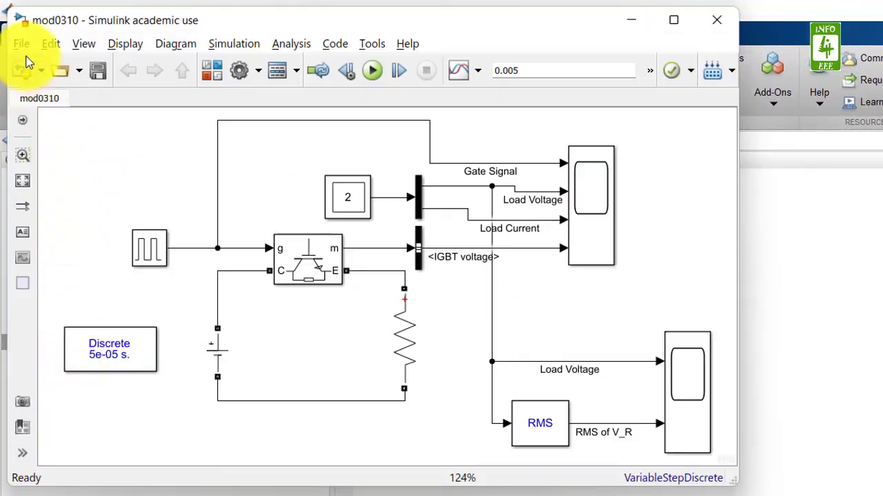
{"action": "left_click", "coordinate": [22, 46]}
{"action": "left_click", "coordinate": [62, 163]}
{"action": "left_click", "coordinate": [213, 398]}
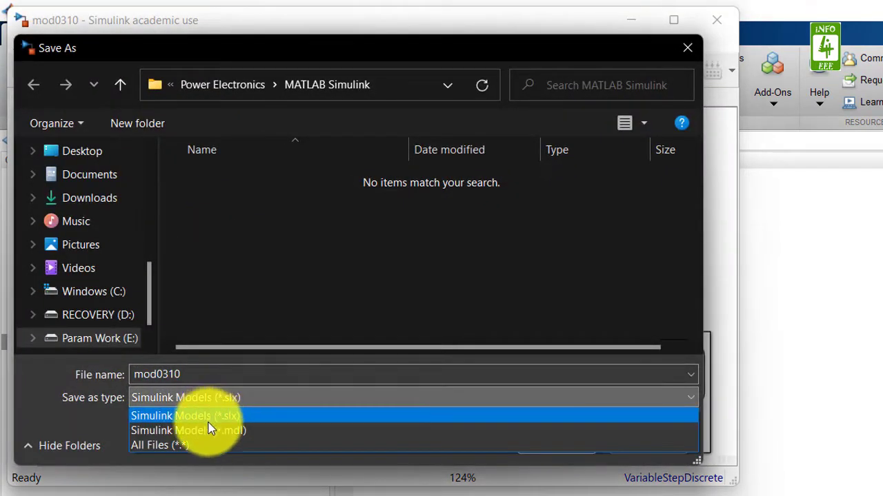
{"action": "left_click", "coordinate": [210, 429]}
{"action": "left_click", "coordinate": [226, 377]}
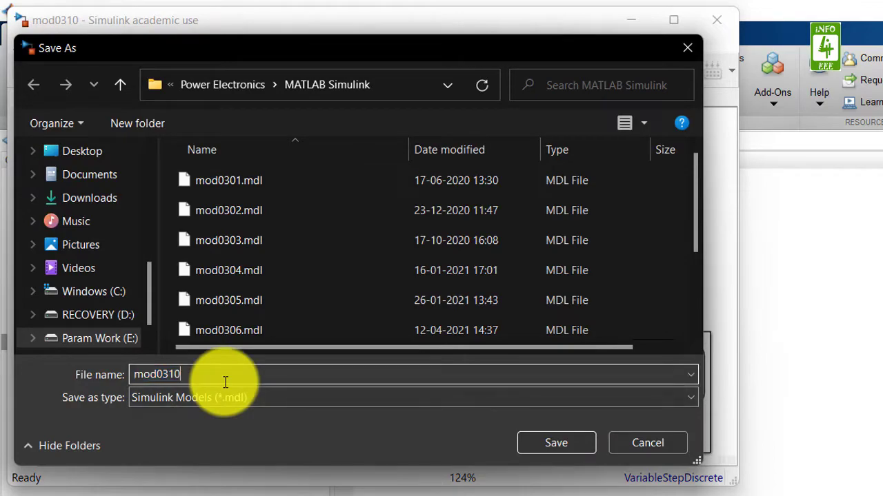
{"action": "key", "text": "BackSpace"}
{"action": "type", "text": "1"}
{"action": "left_click", "coordinate": [542, 447]}
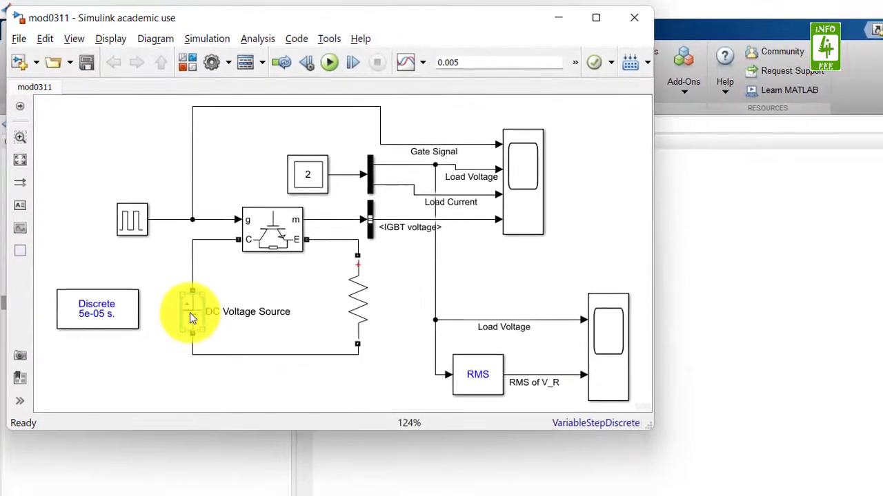
Step: Check the DC source, then set the Series RLC Branch to type RL with 5 Ω and 7.5e-3 H
{"action": "double_click", "coordinate": [190, 313]}
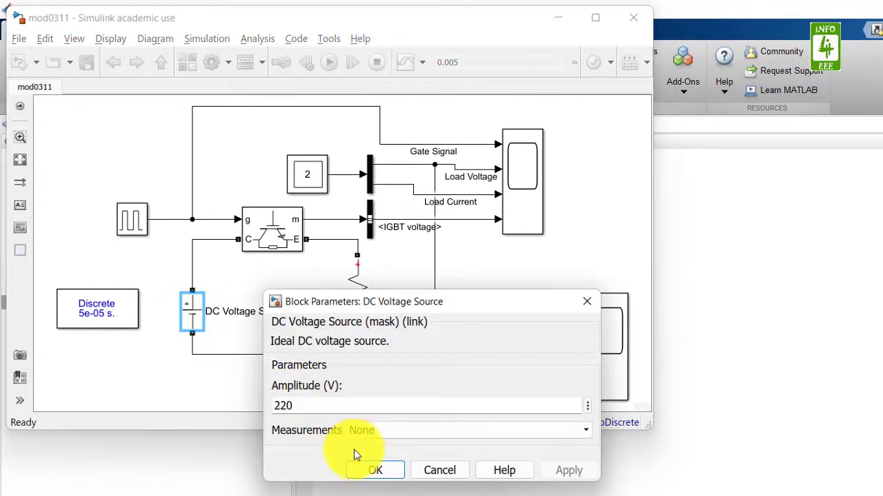
{"action": "left_click", "coordinate": [366, 472]}
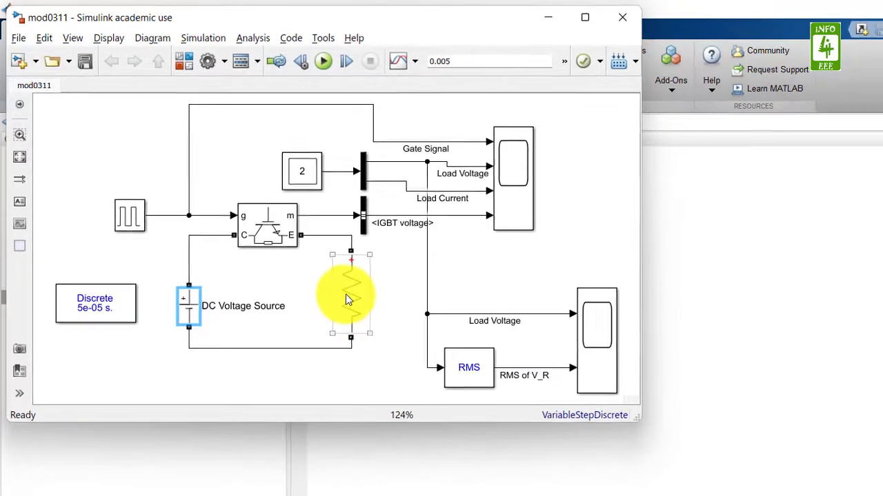
{"action": "left_click", "coordinate": [348, 297]}
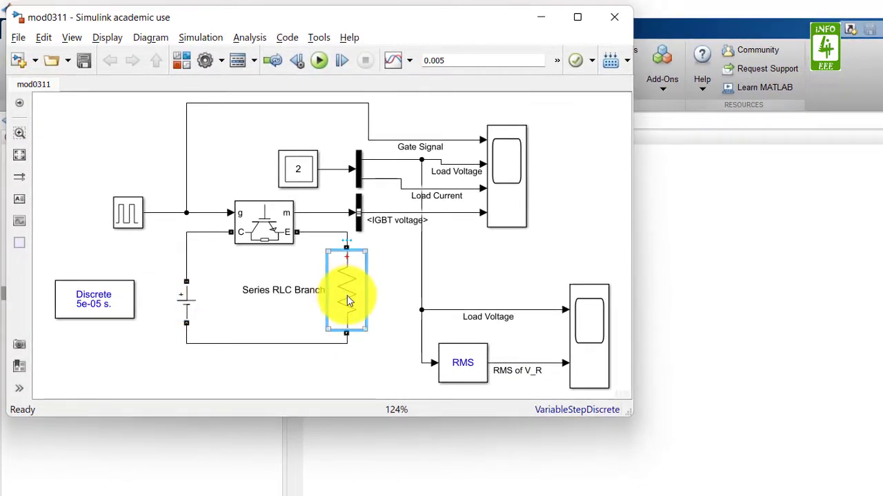
{"action": "double_click", "coordinate": [347, 295]}
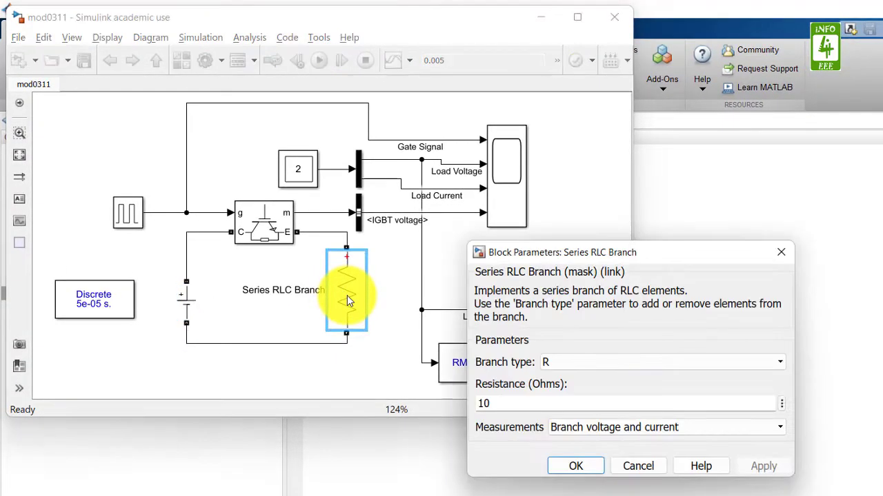
{"action": "left_click", "coordinate": [573, 361]}
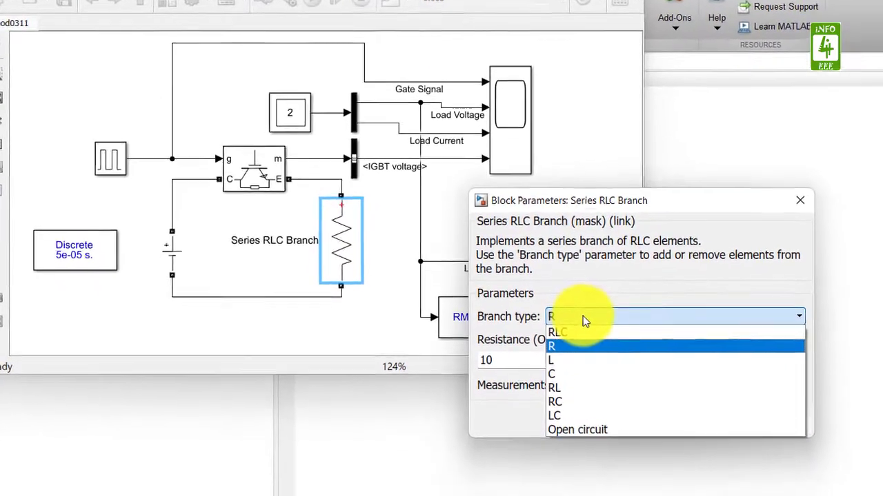
{"action": "key", "text": "Down"}
{"action": "key", "text": "Down"}
{"action": "key", "text": "Down"}
{"action": "key", "text": "Return"}
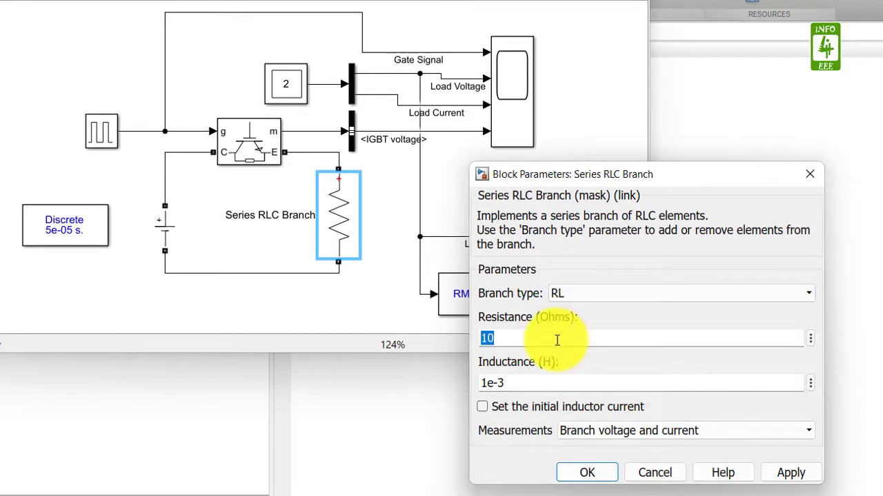
{"action": "type", "text": "5"}
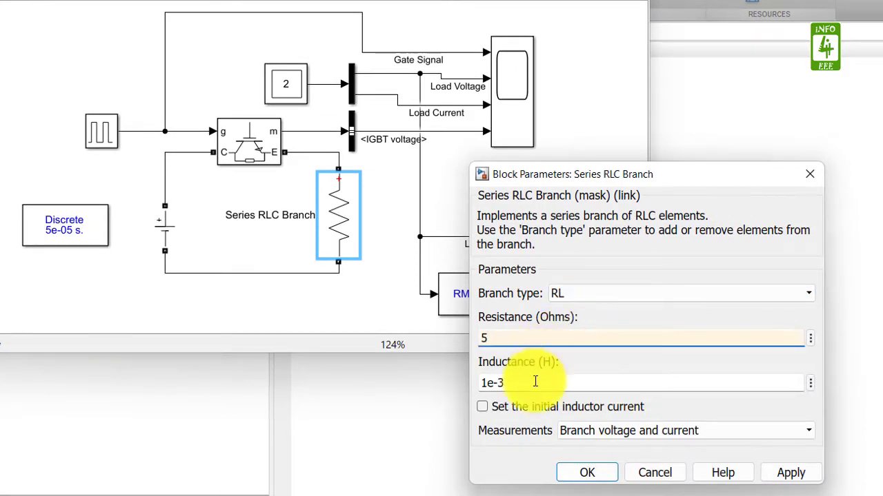
{"action": "key", "text": "Delete"}
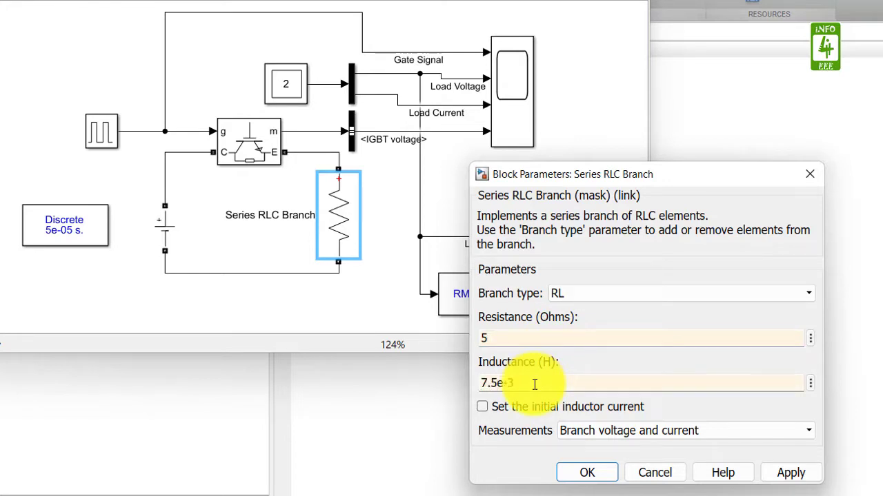
{"action": "left_click", "coordinate": [583, 473]}
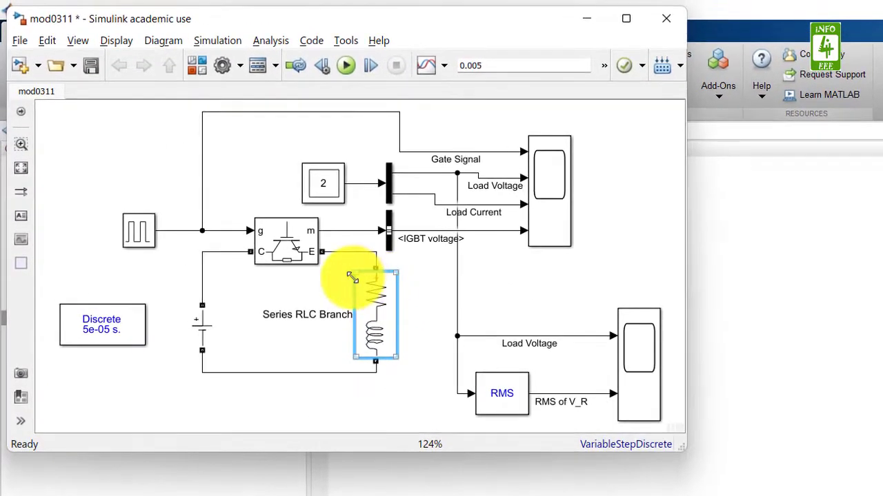
Step: In the Library Browser, expand Simscape > Power Systems > Specialized Technology > Fundamental Blocks
{"action": "left_click", "coordinate": [193, 68]}
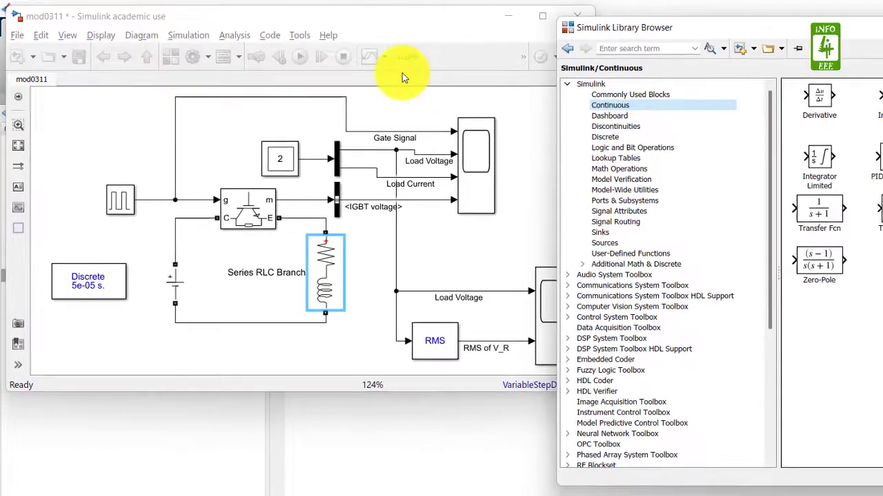
{"action": "left_click_drag", "start_coordinate": [764, 177], "coordinate": [781, 272]}
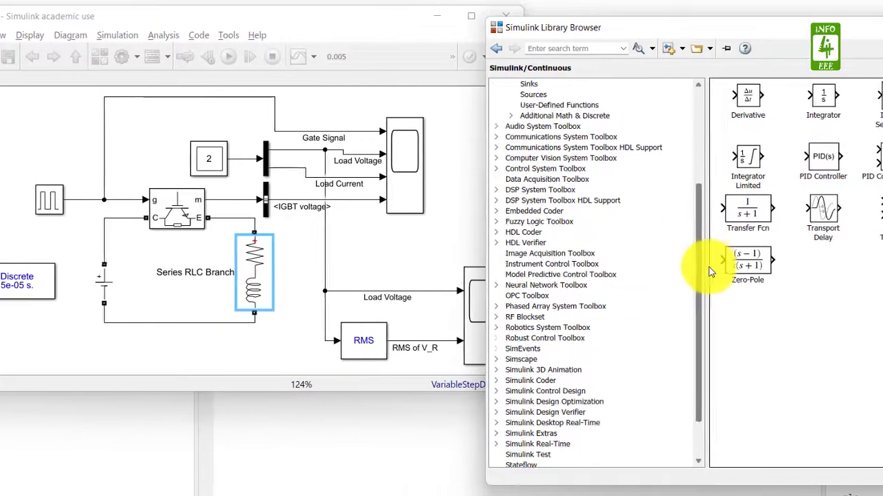
{"action": "left_click_drag", "start_coordinate": [710, 271], "coordinate": [709, 364]}
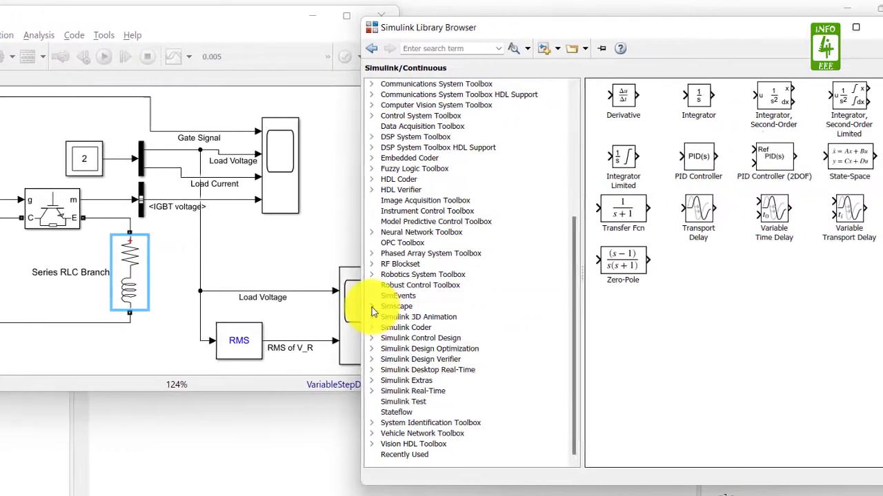
{"action": "left_click", "coordinate": [496, 306]}
{"action": "left_click", "coordinate": [358, 370]}
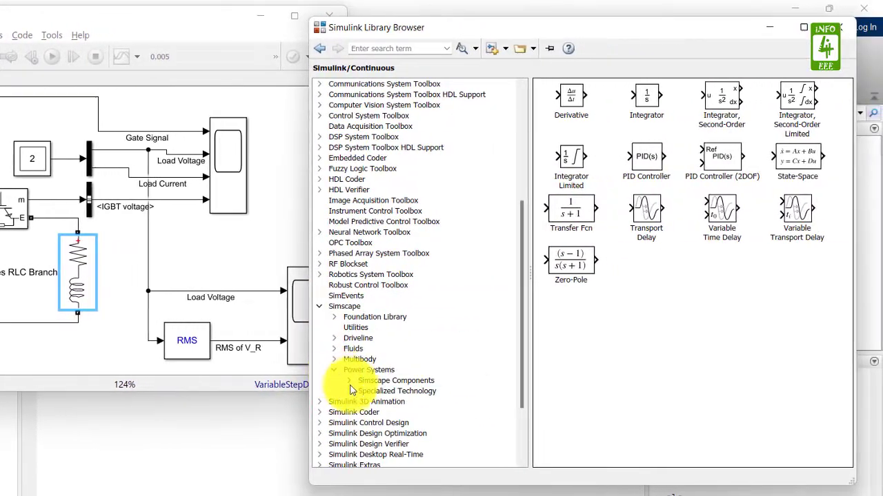
{"action": "left_click", "coordinate": [350, 391]}
{"action": "left_click", "coordinate": [363, 403]}
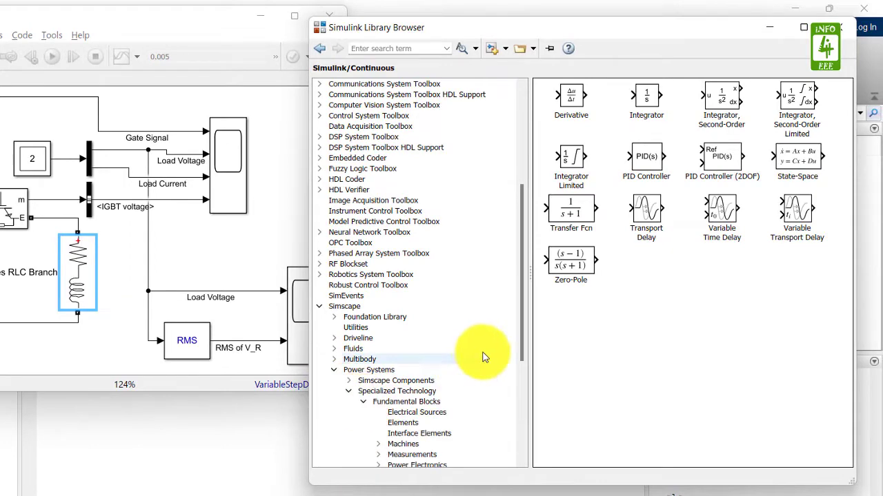
Step: Drag a Diode from the Power Electronics group into the model near the scopes
{"action": "left_click_drag", "start_coordinate": [518, 310], "coordinate": [522, 373]}
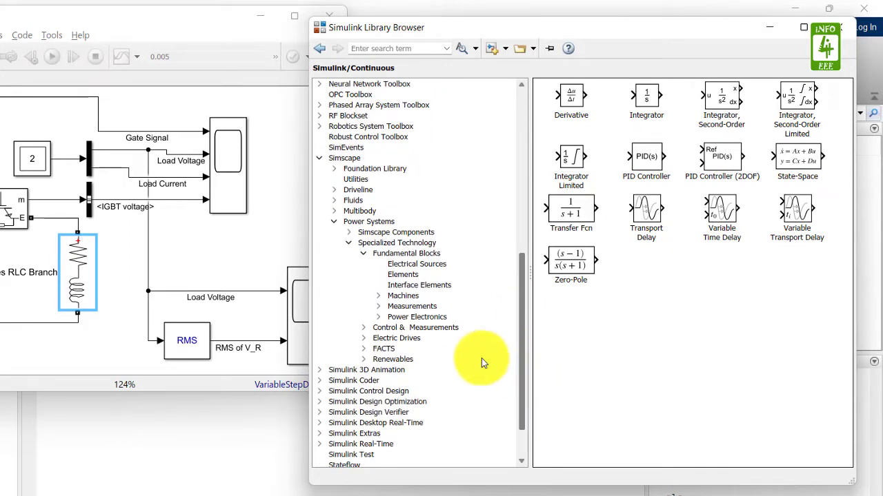
{"action": "left_click", "coordinate": [377, 317]}
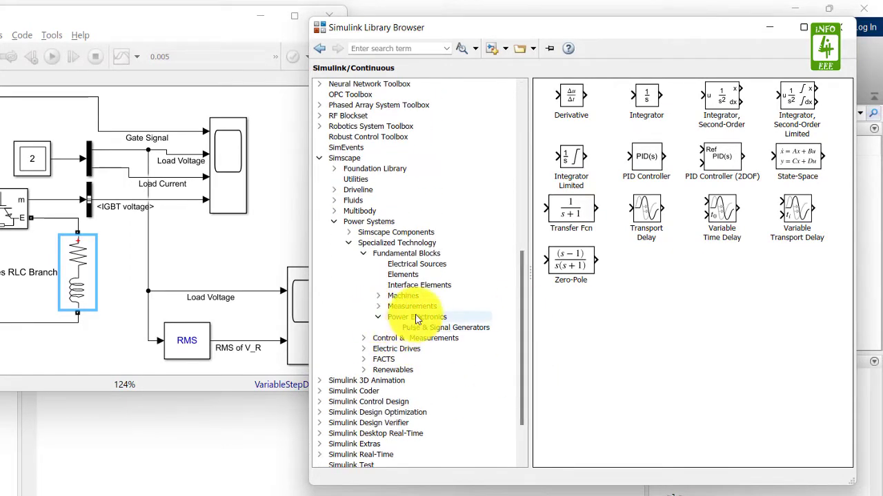
{"action": "left_click", "coordinate": [416, 319]}
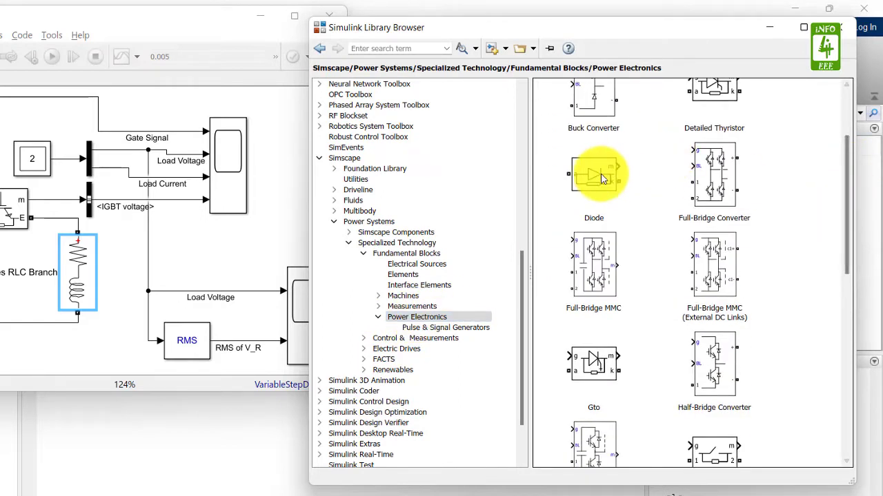
{"action": "left_click", "coordinate": [601, 178]}
{"action": "left_click_drag", "start_coordinate": [602, 179], "coordinate": [205, 264]}
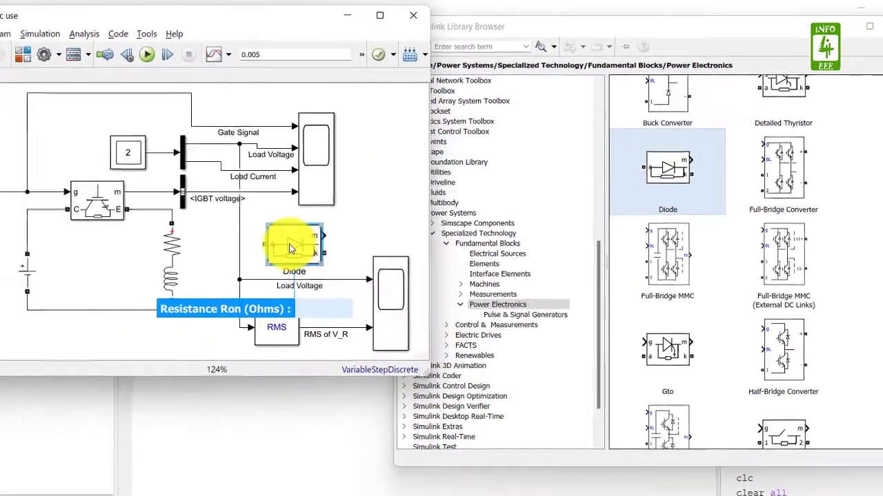
Step: Keep the Diode's default parameters, rotate it counterclockwise upright and move it beside the load
{"action": "double_click", "coordinate": [254, 247]}
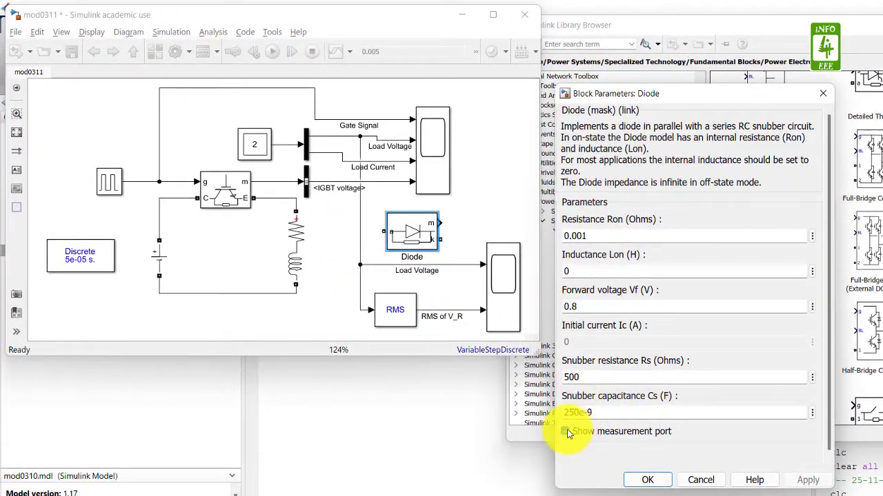
{"action": "left_click", "coordinate": [649, 480]}
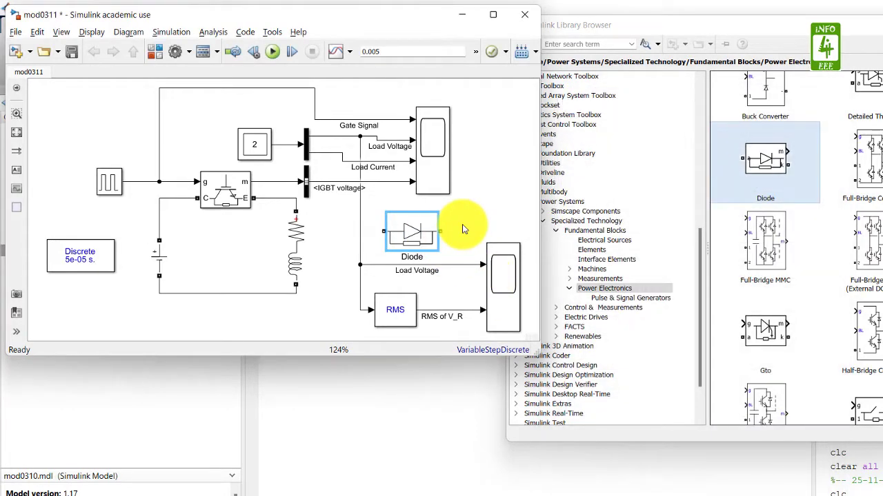
{"action": "right_click", "coordinate": [418, 229]}
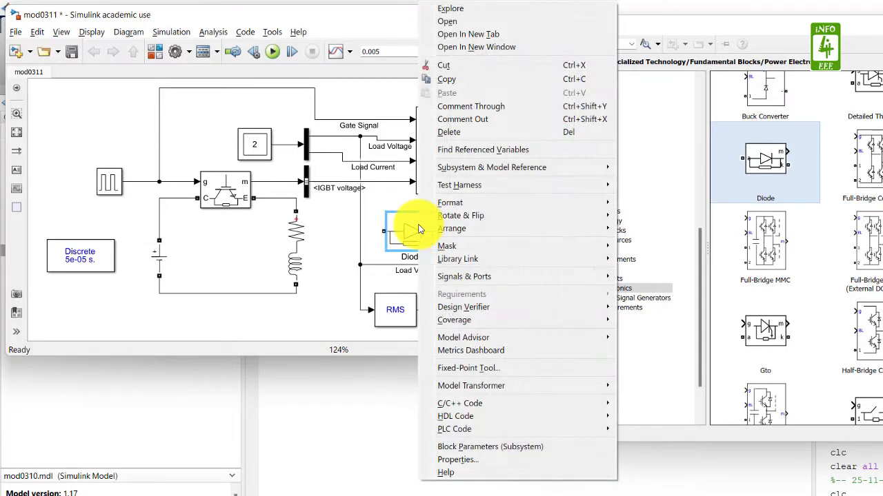
{"action": "mouse_move", "coordinate": [478, 216]}
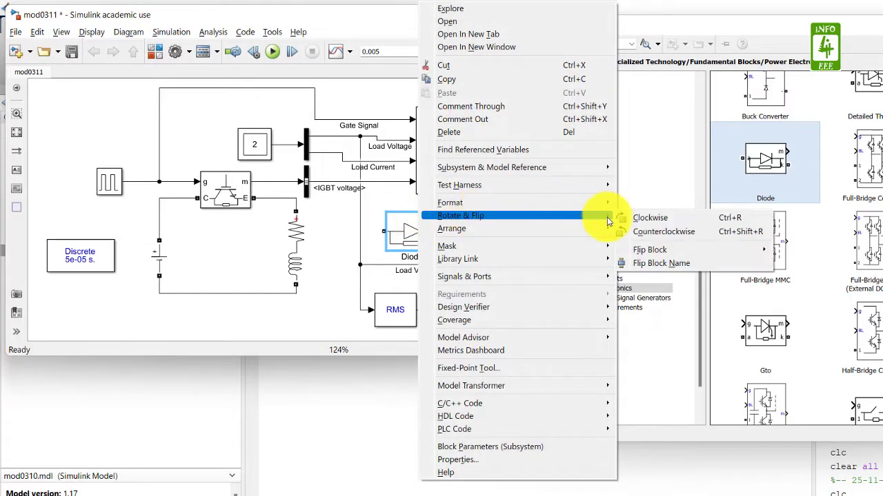
{"action": "left_click", "coordinate": [640, 232]}
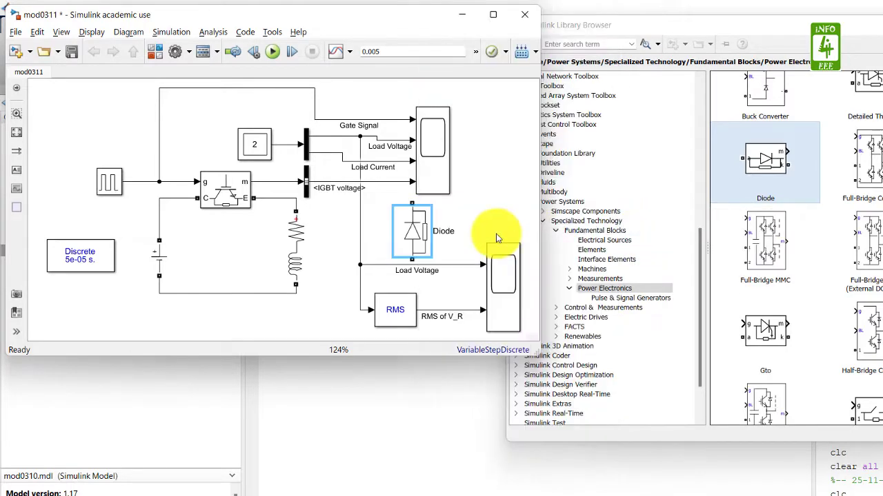
{"action": "left_click_drag", "start_coordinate": [410, 232], "coordinate": [346, 269]}
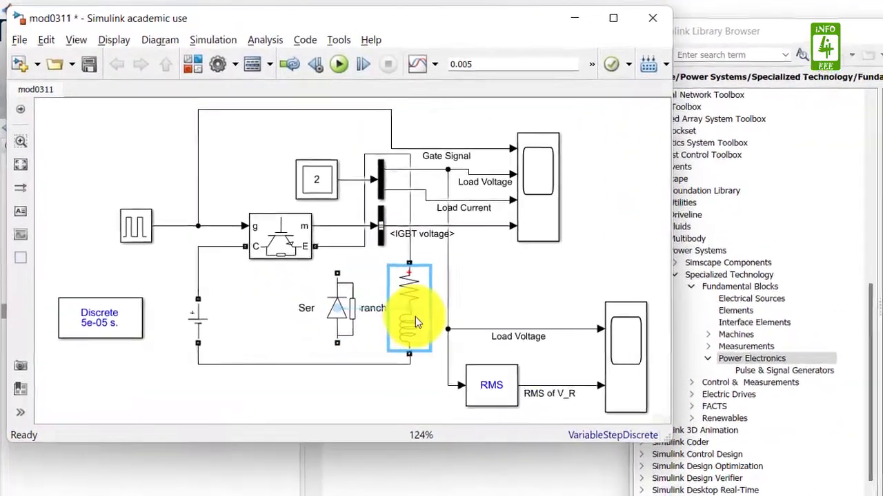
Step: Wire the Diode's bottom to the return line and its top to the IGBT–load wire
{"action": "left_click_drag", "start_coordinate": [400, 154], "coordinate": [397, 267]}
{"action": "left_click_drag", "start_coordinate": [381, 352], "coordinate": [406, 345]}
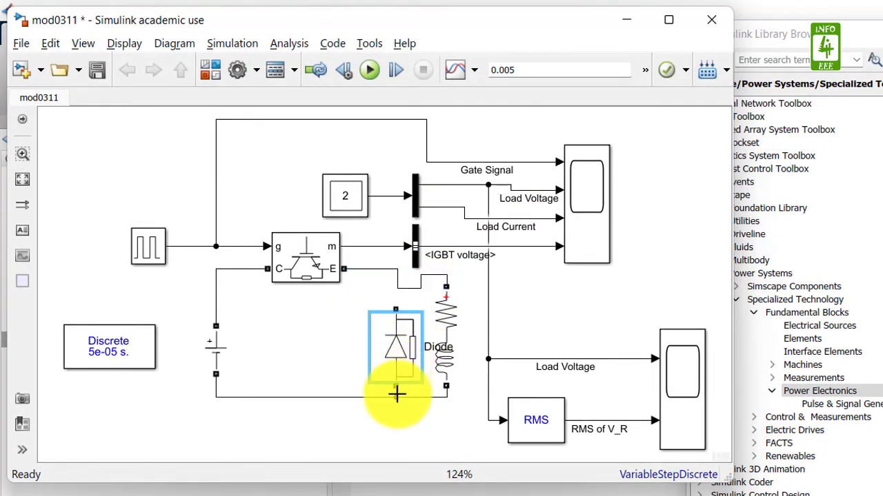
{"action": "left_click_drag", "start_coordinate": [396, 394], "coordinate": [395, 386]}
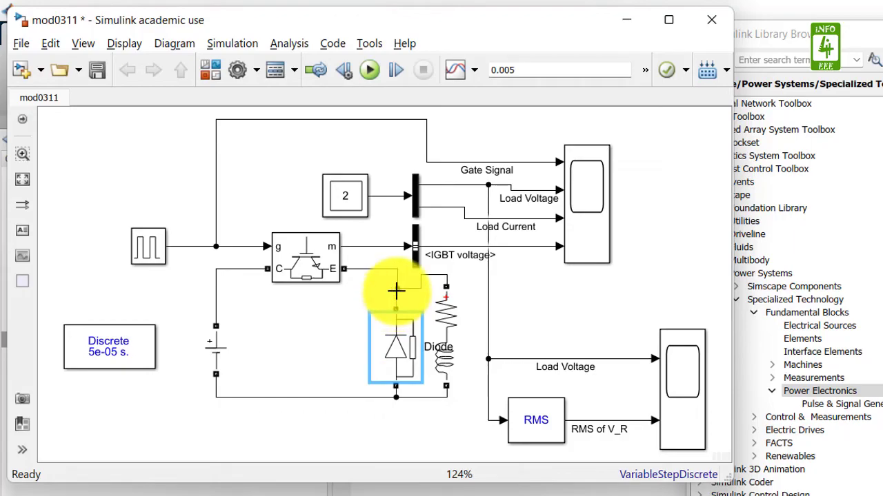
{"action": "left_click_drag", "start_coordinate": [396, 291], "coordinate": [418, 276]}
{"action": "left_click_drag", "start_coordinate": [456, 418], "coordinate": [383, 370]}
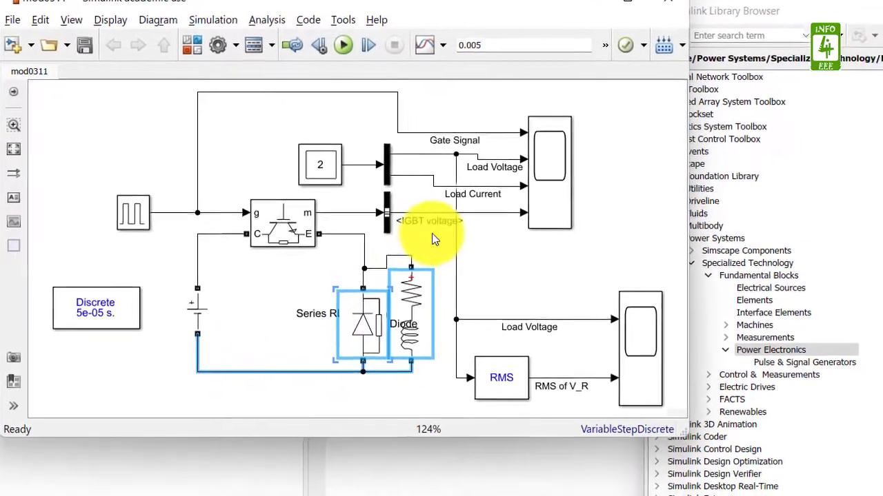
{"action": "left_click", "coordinate": [388, 280]}
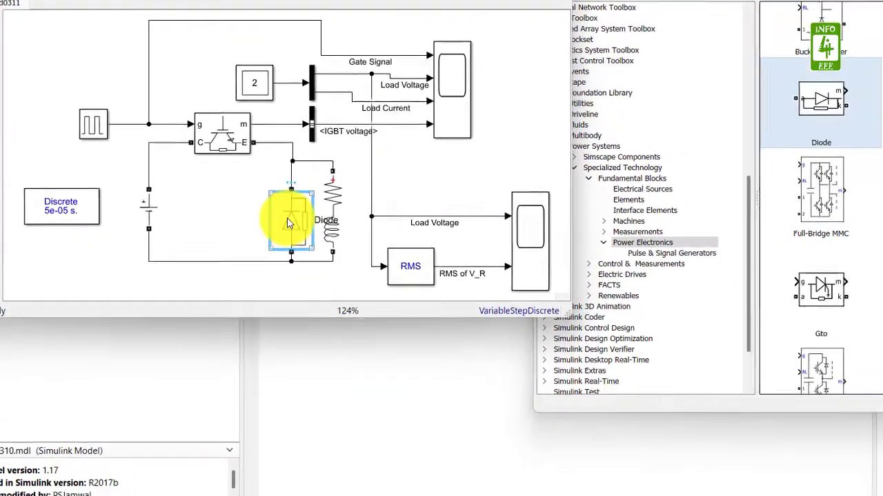
Step: Set the forward voltage Vf to 0 on both the Diode and the IGBT
{"action": "double_click", "coordinate": [323, 268]}
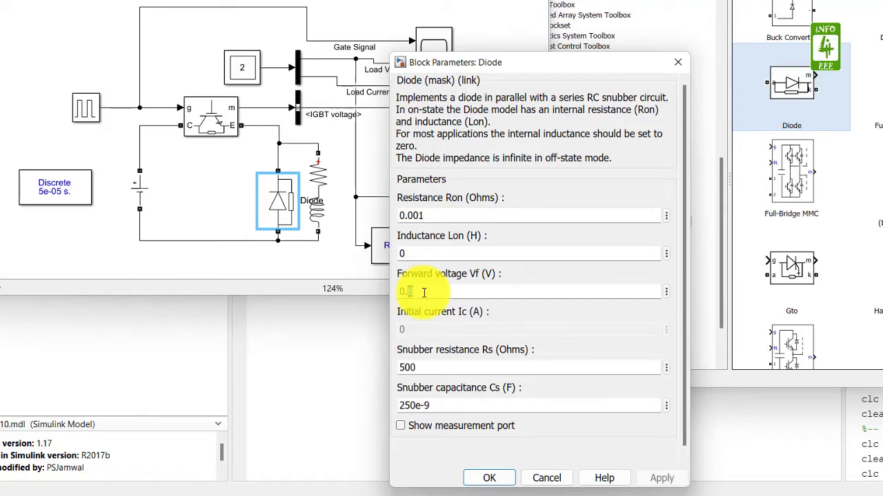
{"action": "type", "text": "0"}
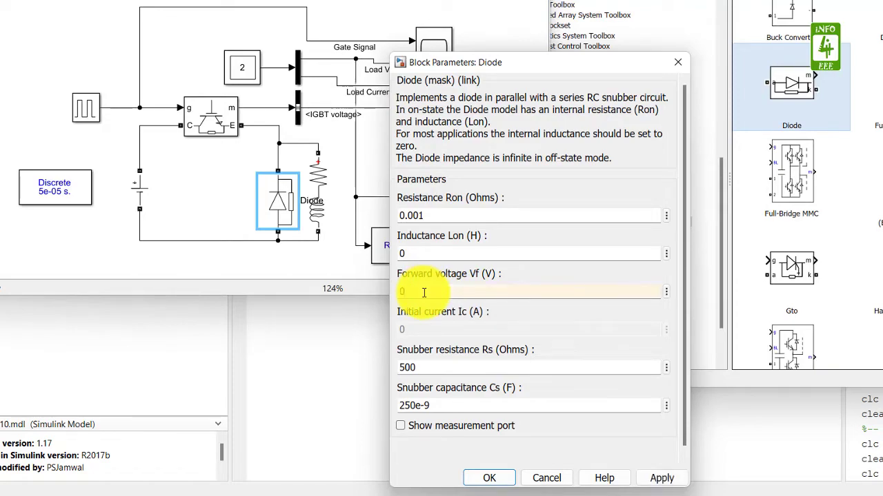
{"action": "key", "text": "Return"}
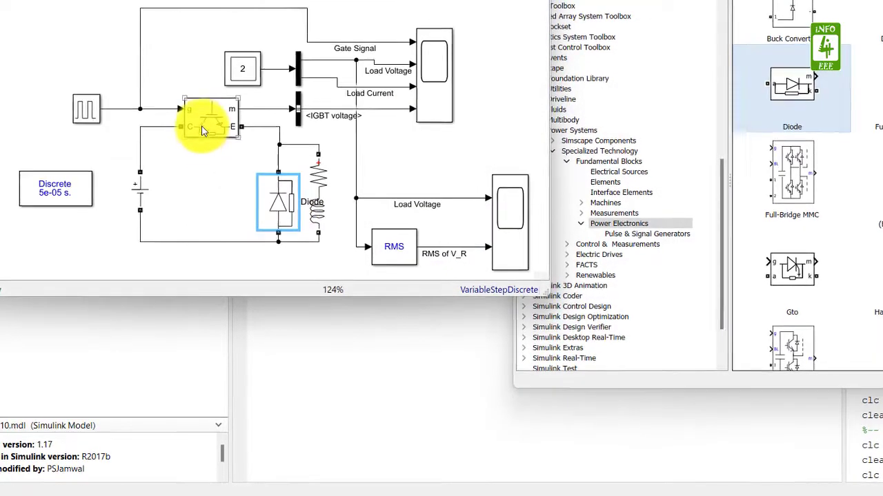
{"action": "double_click", "coordinate": [204, 129]}
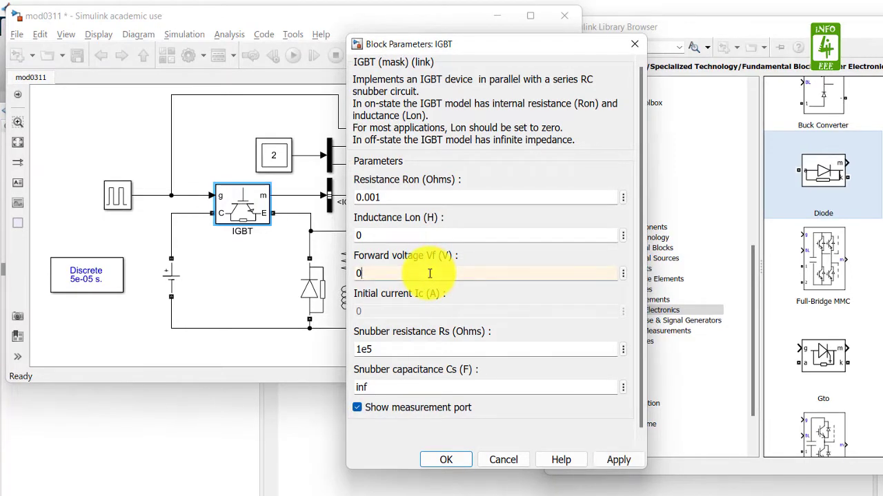
{"action": "left_click", "coordinate": [462, 452]}
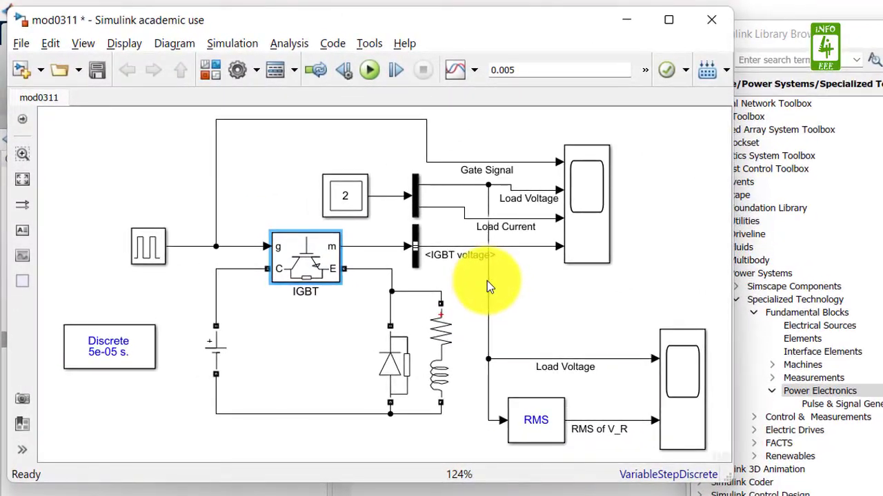
Step: Replace the RMS block's load-voltage input with the Load Current line and label its output I_RMS
{"action": "left_click", "coordinate": [487, 282]}
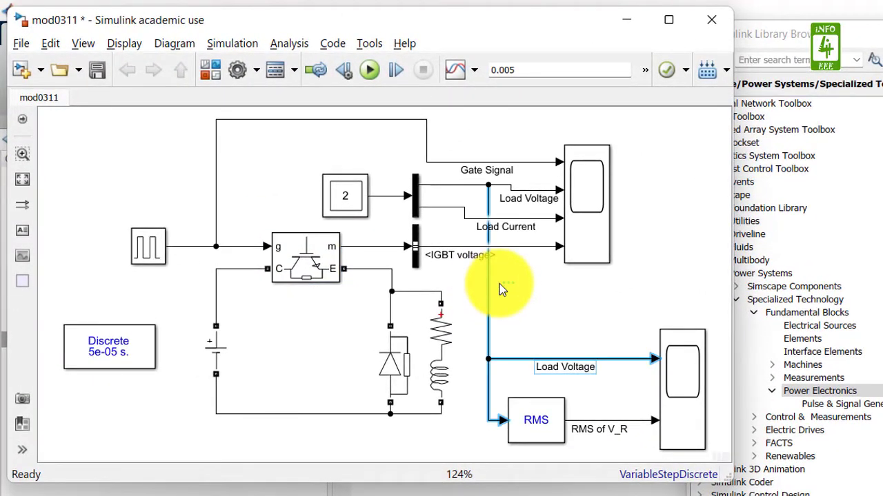
{"action": "key", "text": "Delete"}
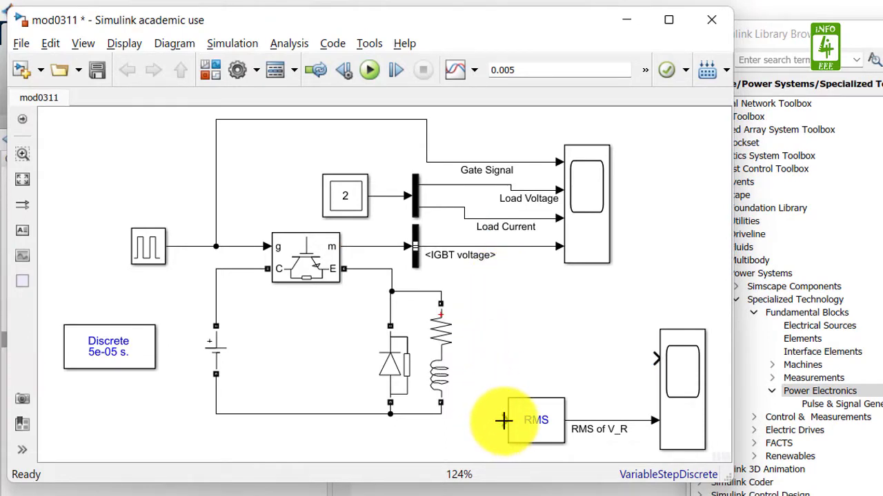
{"action": "left_click_drag", "start_coordinate": [496, 380], "coordinate": [501, 242]}
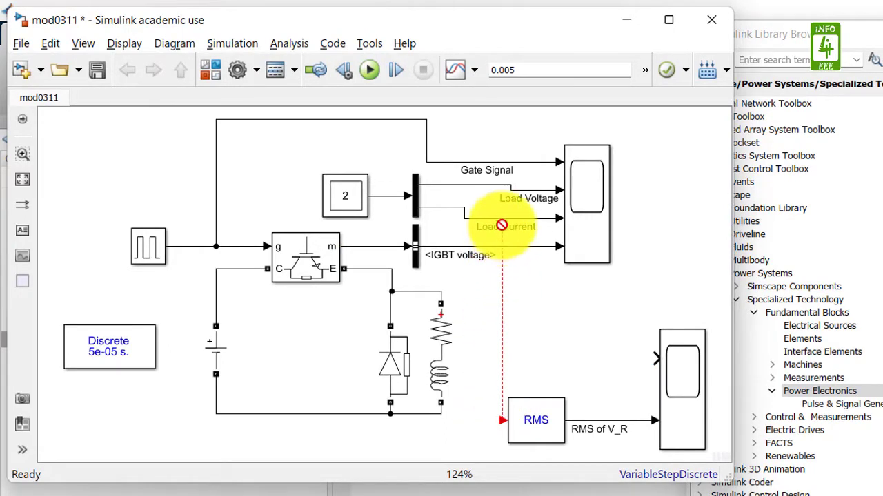
{"action": "left_click", "coordinate": [503, 248]}
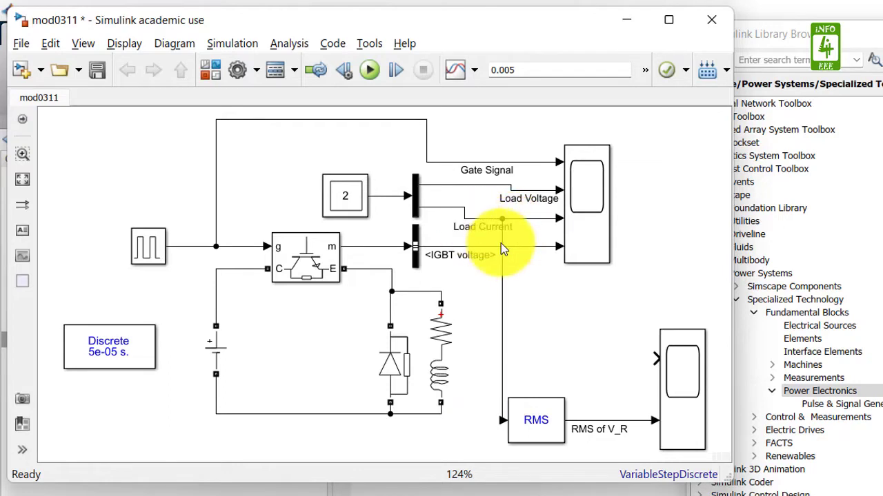
{"action": "left_click_drag", "start_coordinate": [553, 426], "coordinate": [572, 426]}
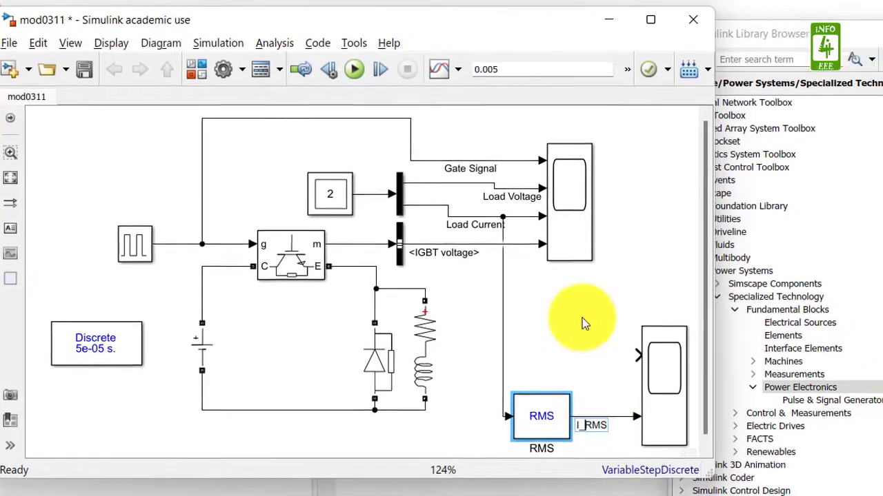
{"action": "left_click", "coordinate": [601, 324]}
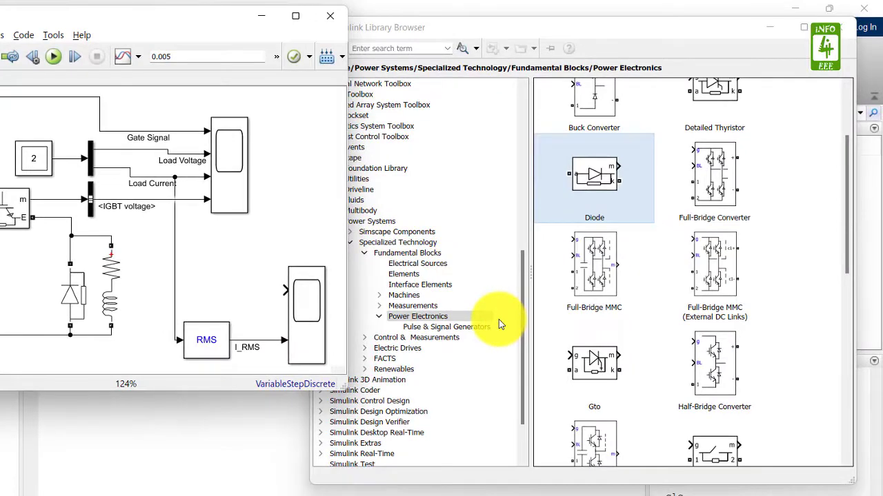
Step: Drag the Mean block from Measurements > Additional Measurements into the model beside the RMS block
{"action": "left_click", "coordinate": [418, 305]}
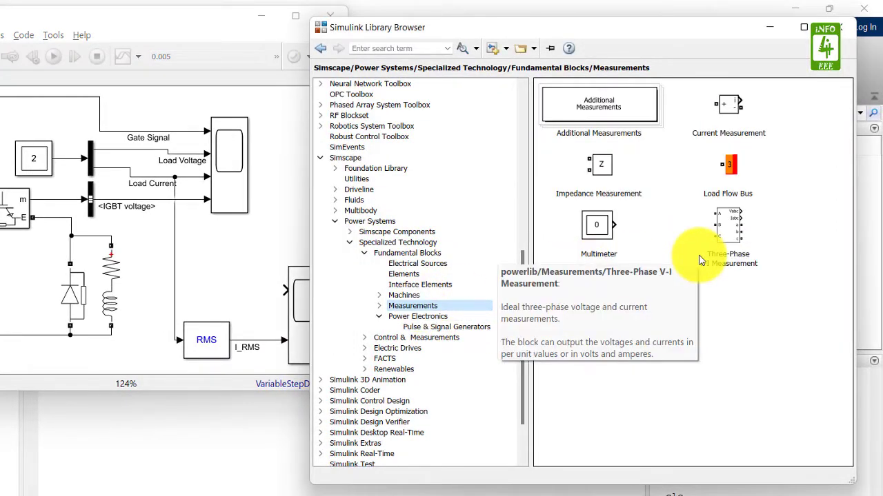
{"action": "double_click", "coordinate": [599, 113]}
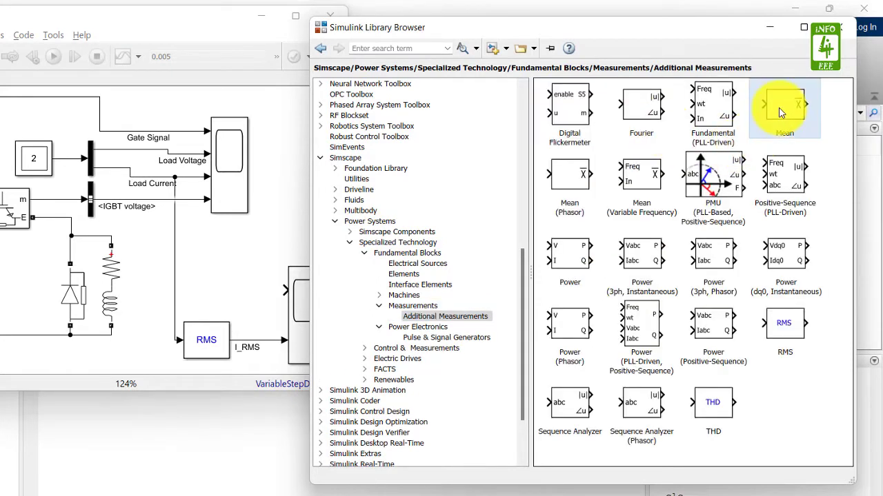
{"action": "left_click_drag", "start_coordinate": [782, 112], "coordinate": [253, 274]}
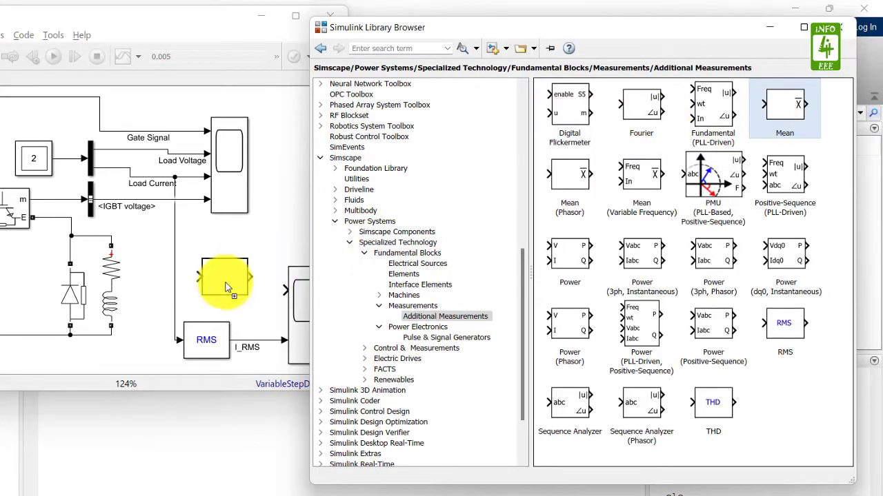
{"action": "left_click_drag", "start_coordinate": [212, 295], "coordinate": [208, 293]}
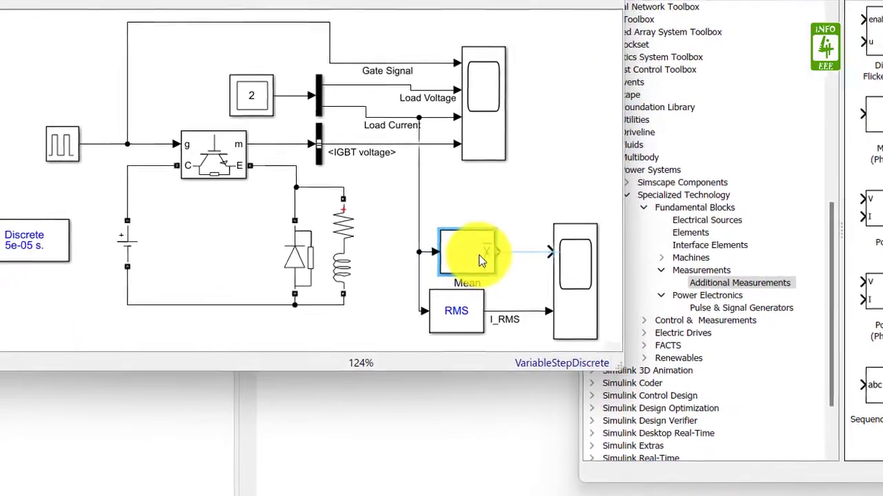
Step: Check the RMS block's parameters and move the Mean block above the RMS block
{"action": "left_click", "coordinate": [489, 300]}
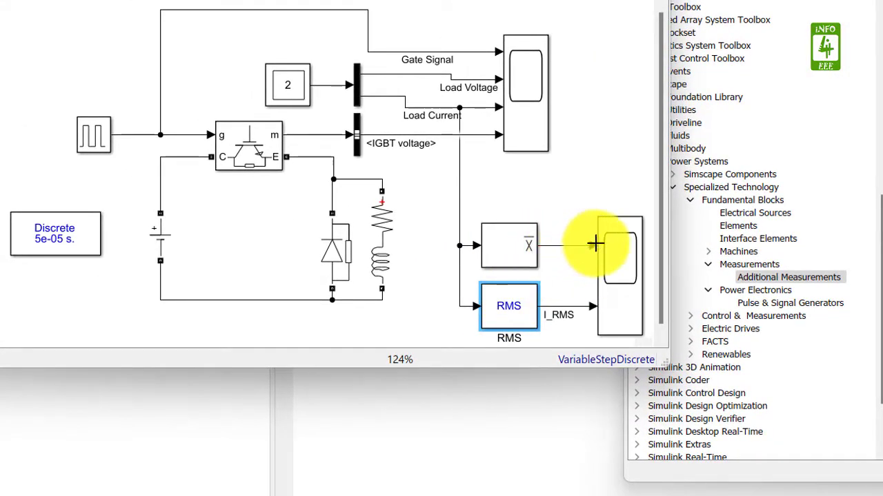
{"action": "double_click", "coordinate": [510, 312]}
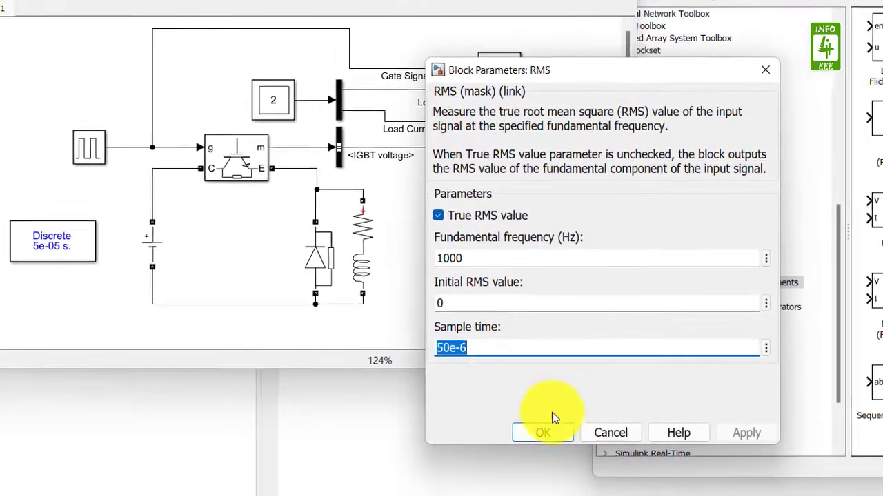
{"action": "left_click", "coordinate": [542, 433]}
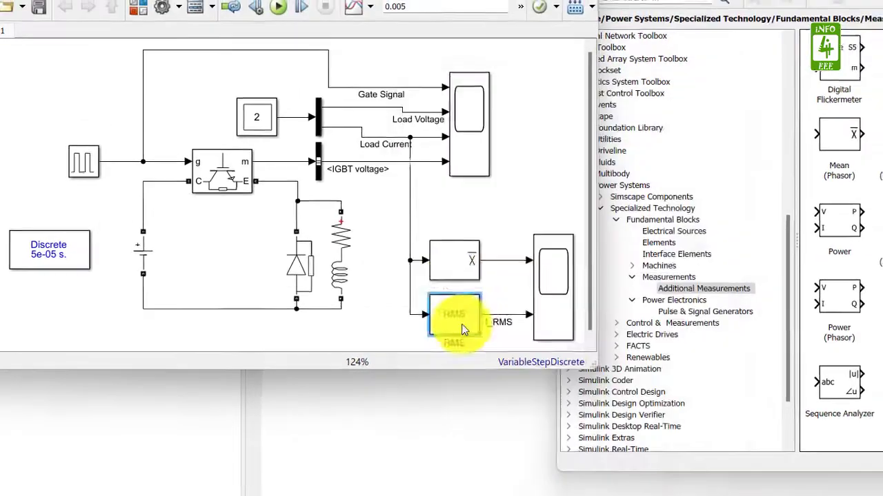
{"action": "left_click_drag", "start_coordinate": [457, 331], "coordinate": [437, 267]}
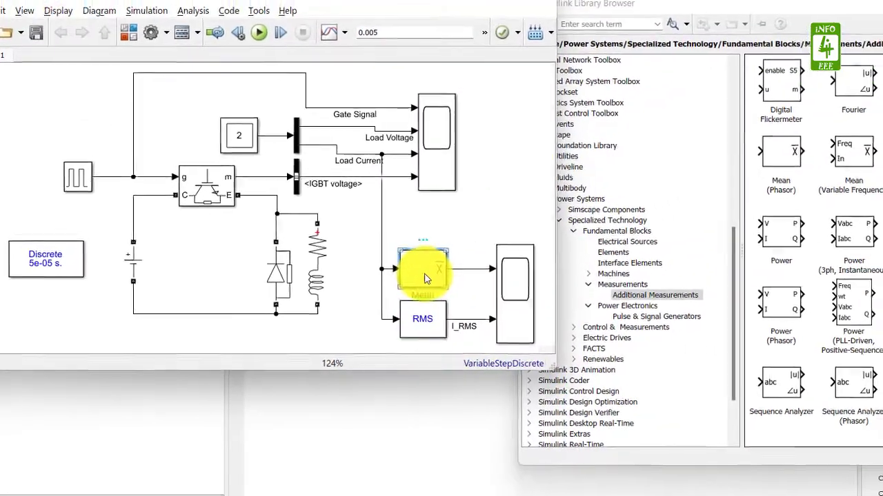
Step: Set the Mean block's fundamental frequency to 1000 Hz and sample time to 50e-6
{"action": "double_click", "coordinate": [426, 278]}
{"action": "left_click", "coordinate": [555, 408]}
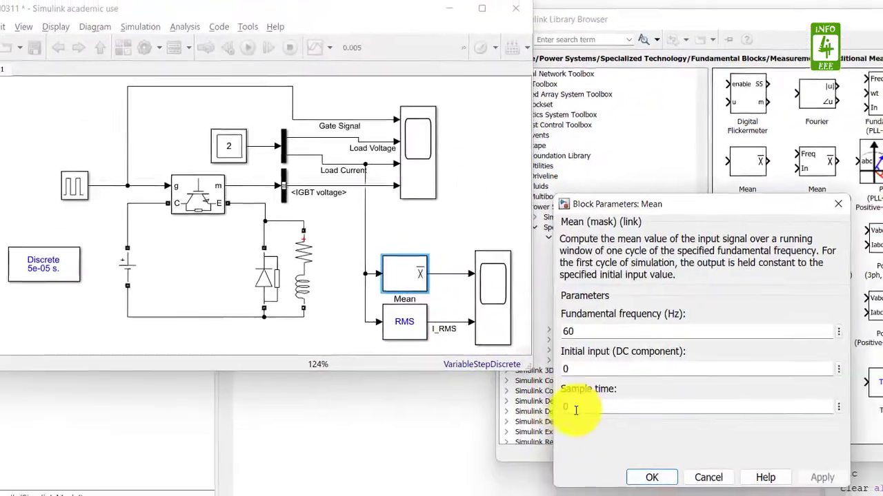
{"action": "type", "text": "50e-6"}
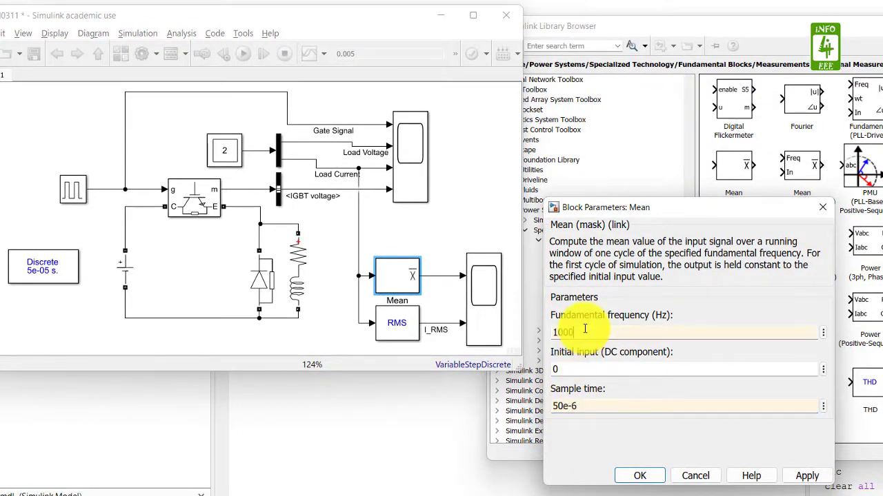
{"action": "left_click", "coordinate": [585, 329]}
{"action": "type", "text": "1000"}
{"action": "key", "text": "Return"}
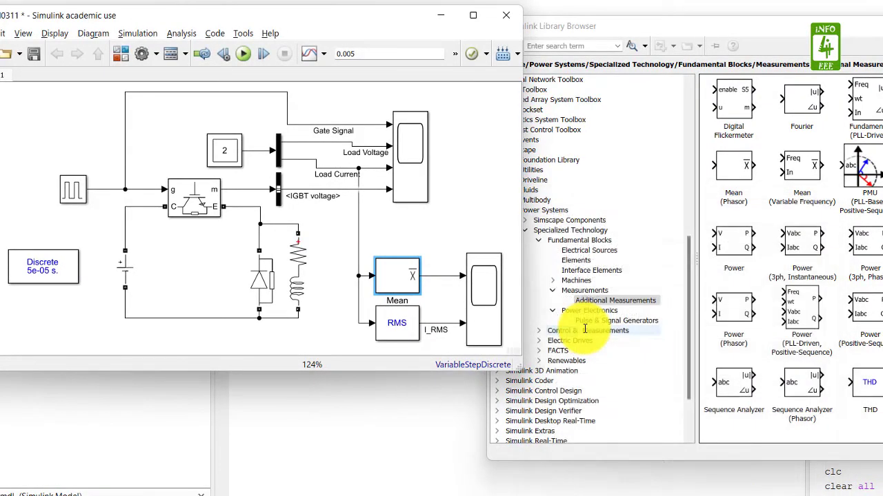
{"action": "left_click", "coordinate": [416, 232]}
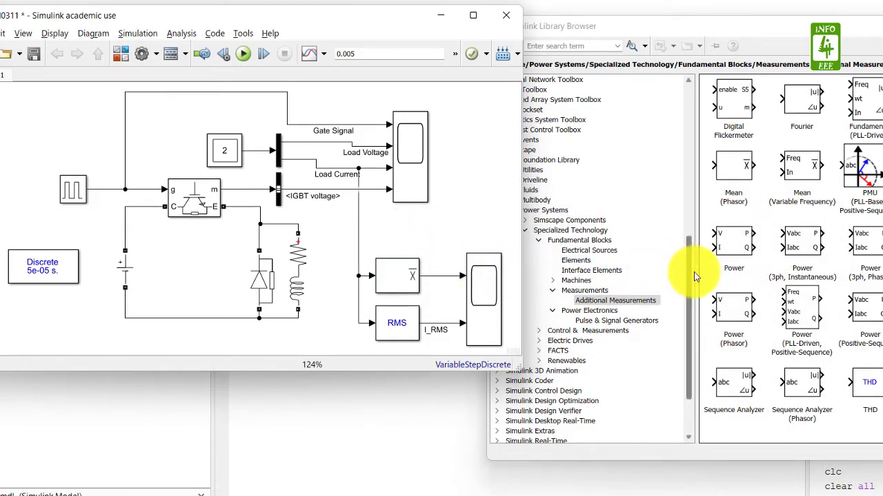
Step: Place a Display block from the Sinks library on the Mean output line
{"action": "left_click_drag", "start_coordinate": [687, 272], "coordinate": [690, 105]}
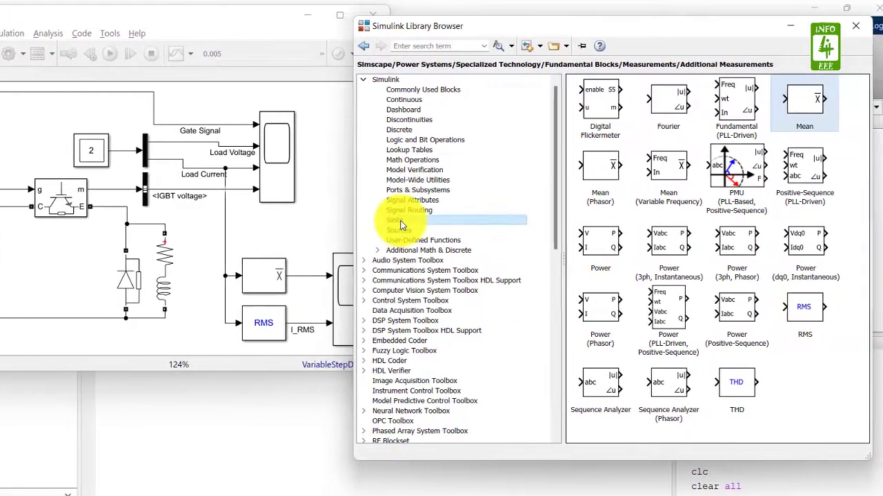
{"action": "left_click", "coordinate": [398, 221]}
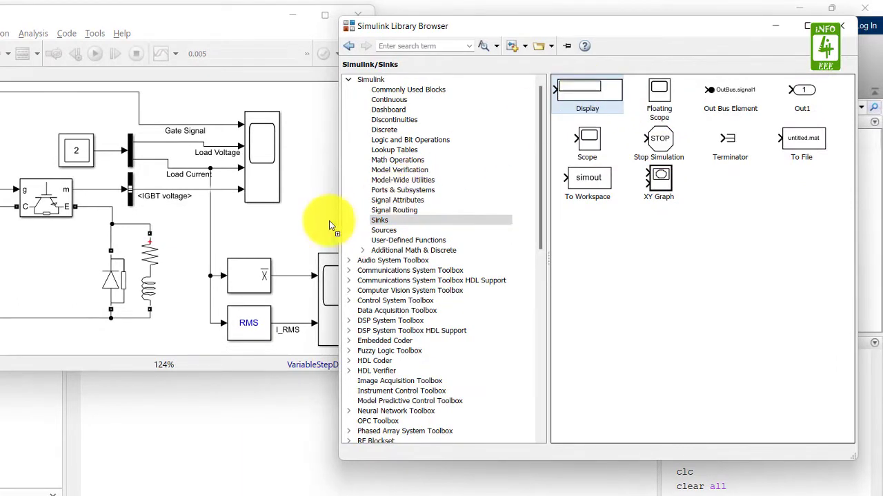
{"action": "left_click_drag", "start_coordinate": [329, 225], "coordinate": [303, 231]}
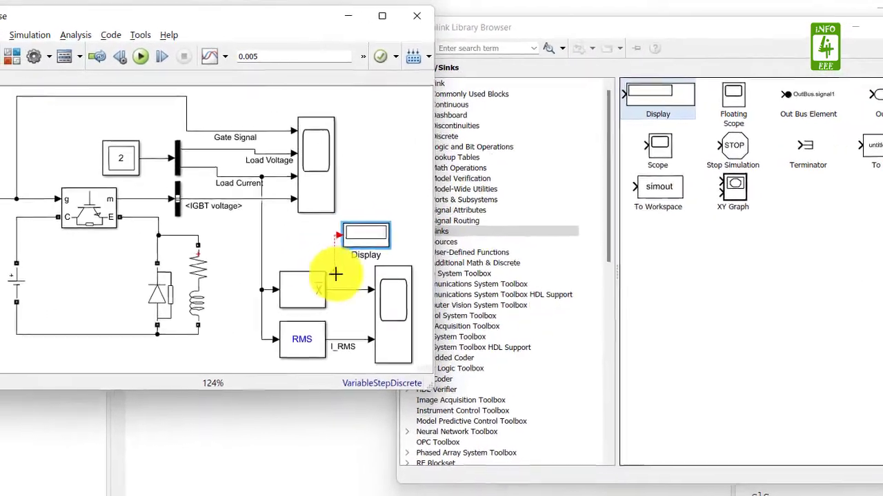
{"action": "left_click_drag", "start_coordinate": [335, 274], "coordinate": [338, 290]}
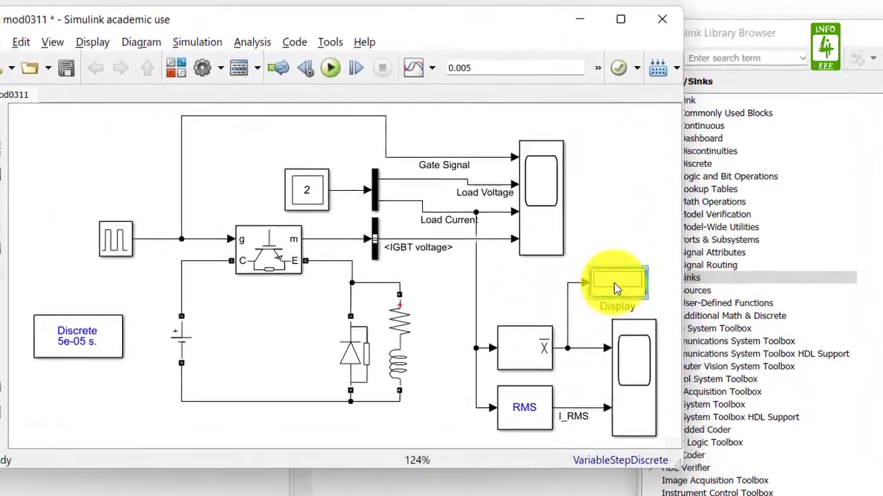
Step: Fit the diagram to view and connect a copy of the Display to the I_RMS signal
{"action": "left_click_drag", "start_coordinate": [662, 407], "coordinate": [713, 399]}
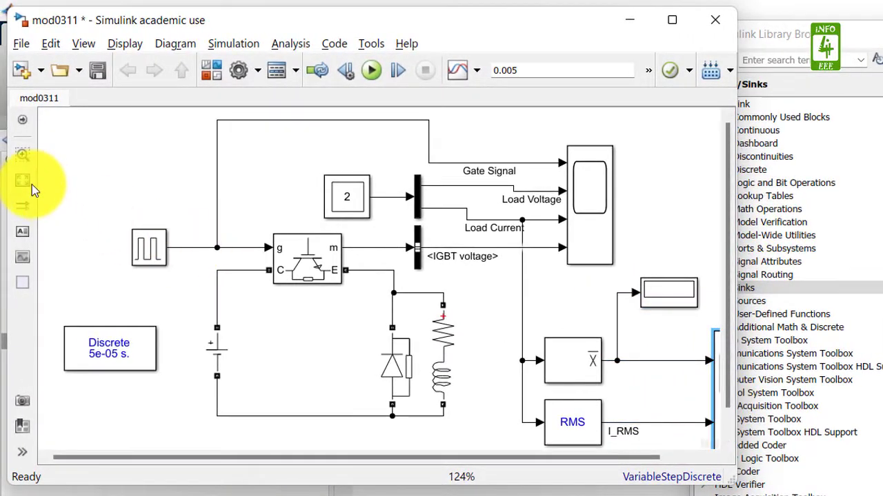
{"action": "left_click", "coordinate": [22, 180]}
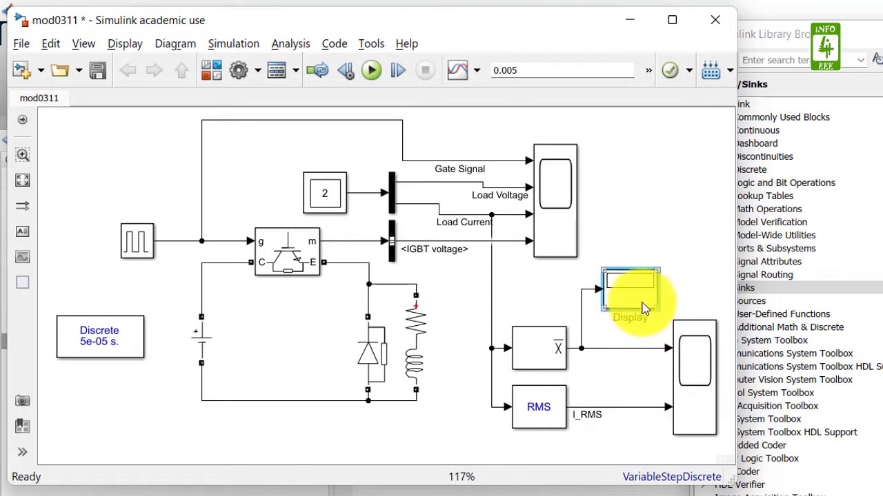
{"action": "left_click_drag", "start_coordinate": [632, 296], "coordinate": [630, 382]}
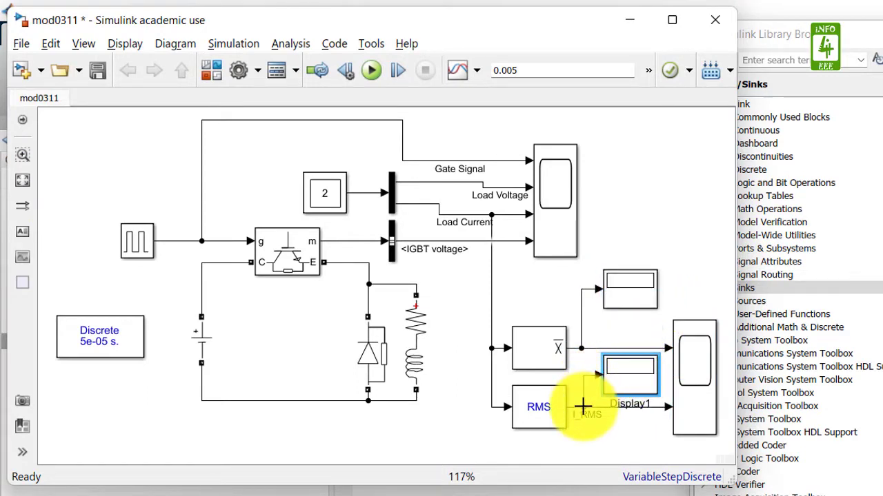
{"action": "left_click_drag", "start_coordinate": [633, 386], "coordinate": [636, 381]}
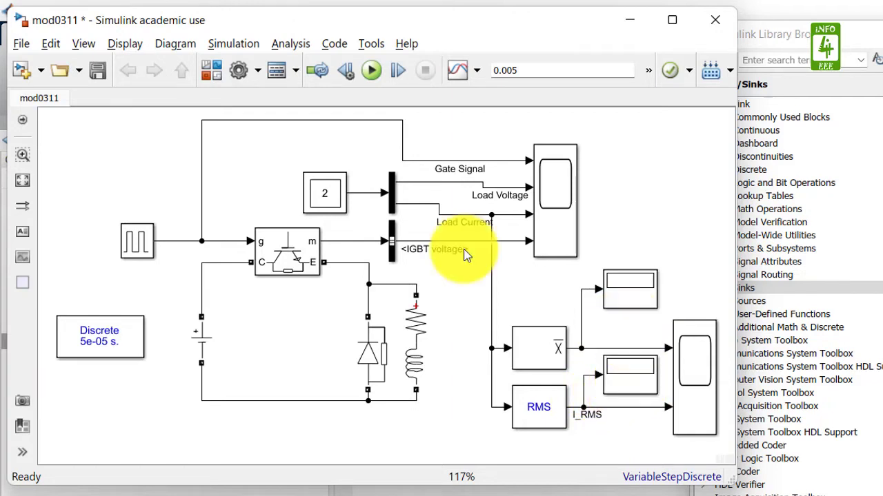
Step: Save and run the model, then inspect the gate, load voltage, current and IGBT traces on the Scope
{"action": "left_click", "coordinate": [97, 72]}
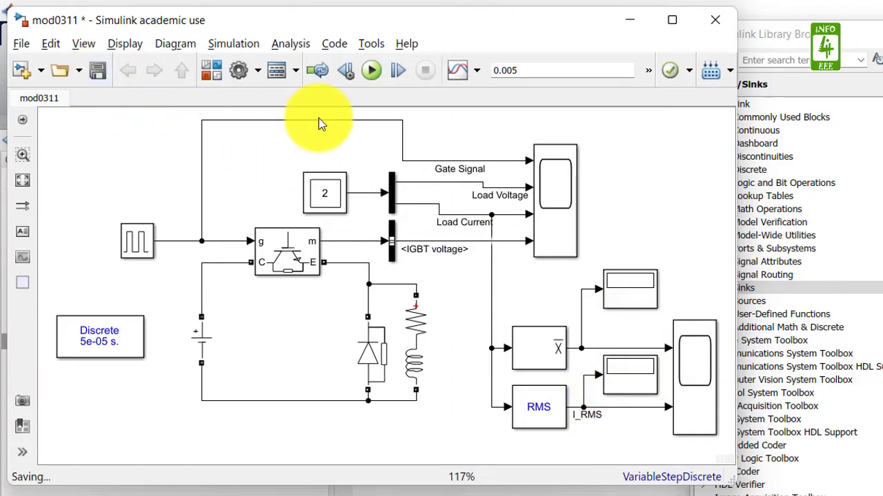
{"action": "left_click", "coordinate": [373, 72]}
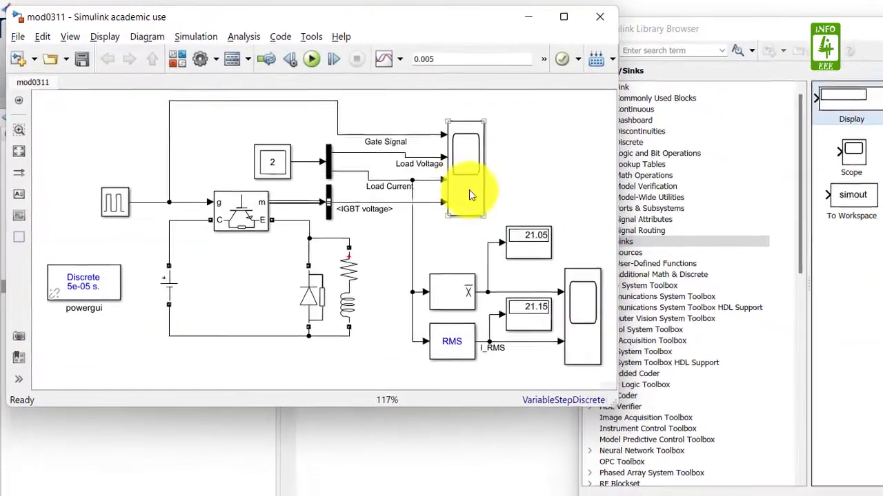
{"action": "left_click", "coordinate": [503, 201]}
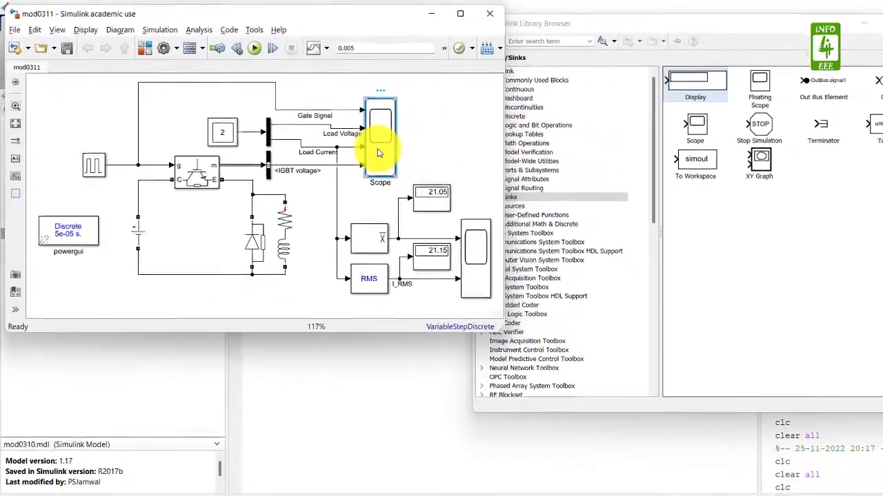
{"action": "double_click", "coordinate": [378, 153]}
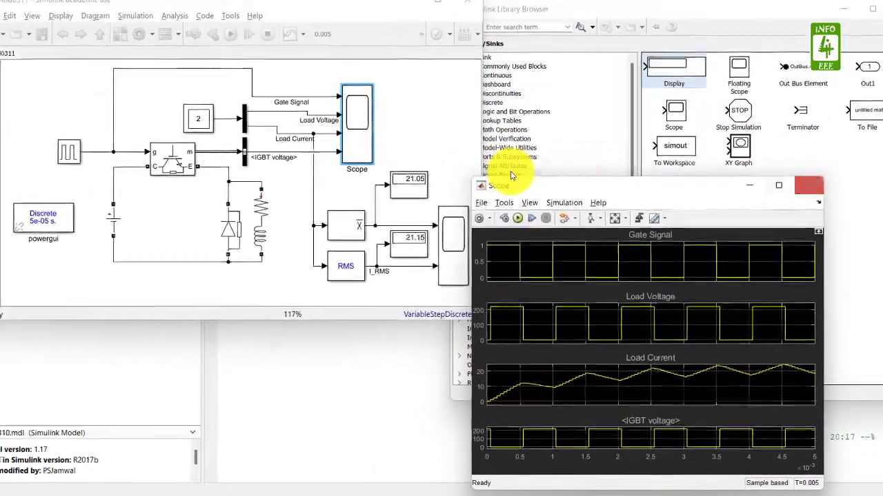
{"action": "left_click", "coordinate": [317, 75]}
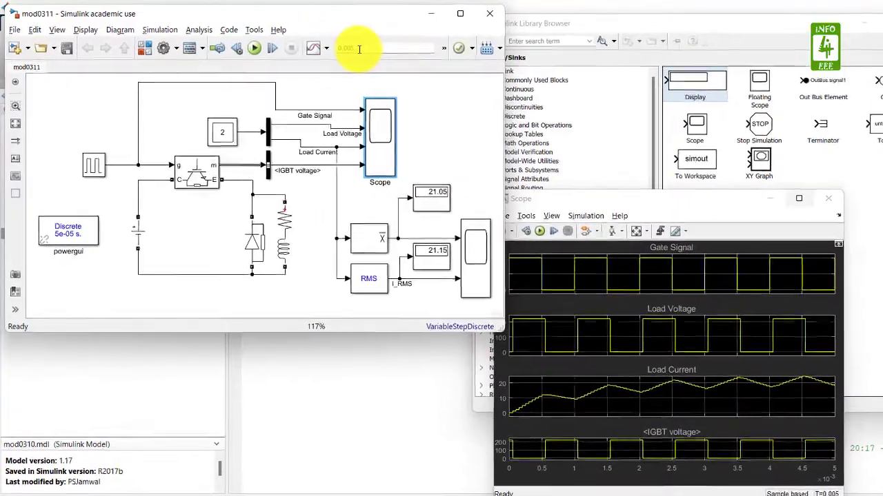
Step: Set the stop time to 0.05 s, rerun the simulation, and bring up the main Scope
{"action": "double_click", "coordinate": [348, 49]}
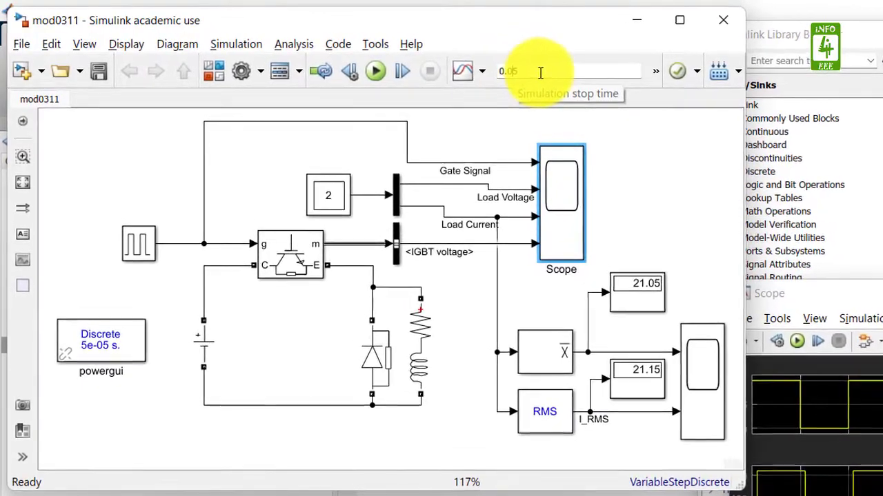
{"action": "left_click", "coordinate": [376, 71]}
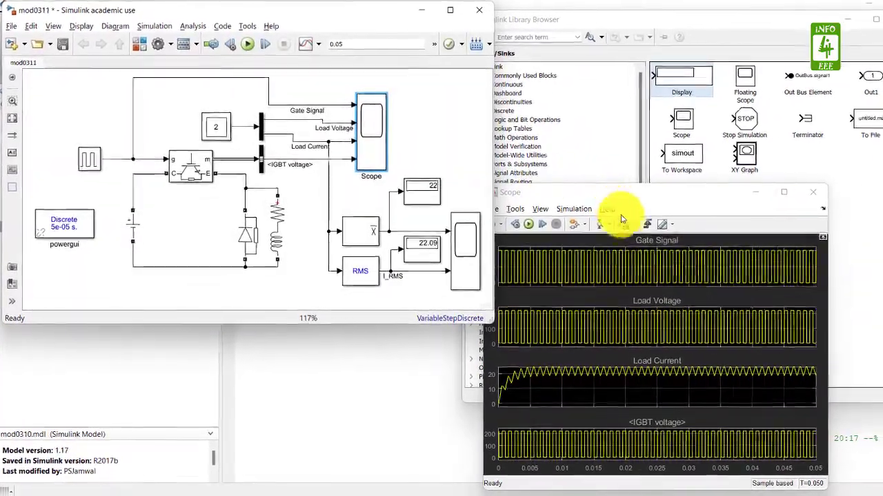
{"action": "left_click", "coordinate": [621, 217]}
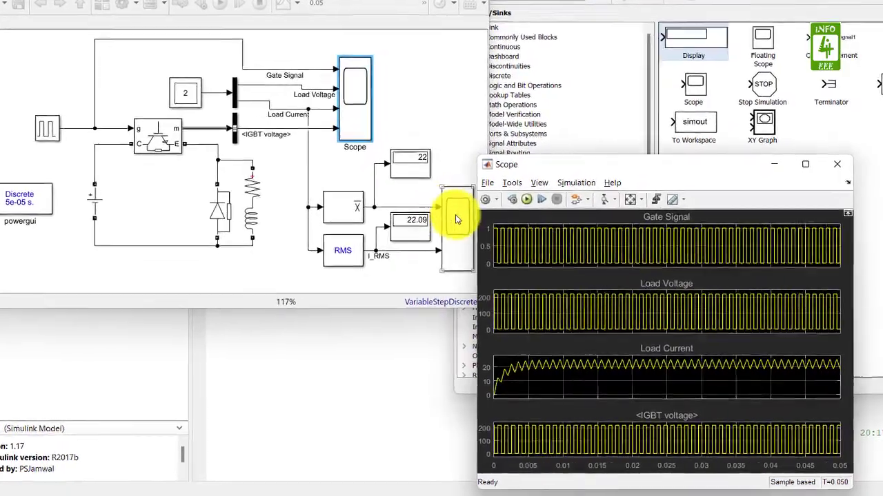
Step: Open Scope1, fit both plots, and zoom vertically into the mean current settling near 22
{"action": "double_click", "coordinate": [445, 214]}
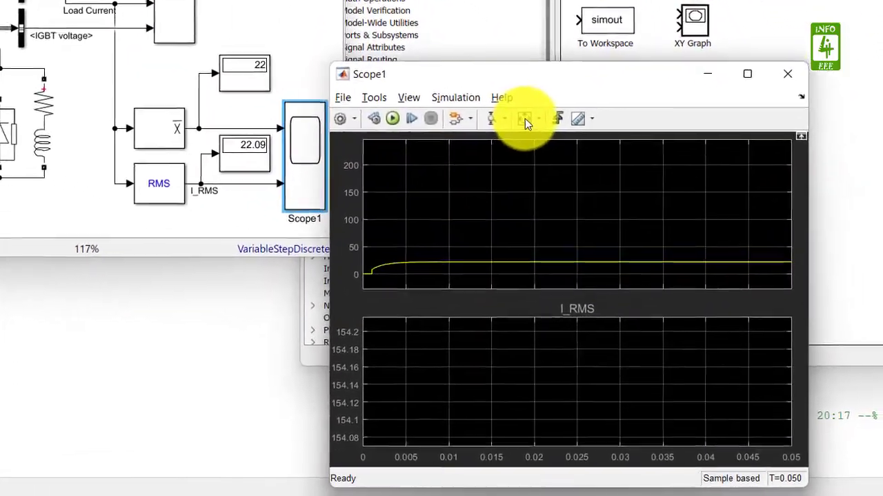
{"action": "left_click", "coordinate": [509, 107]}
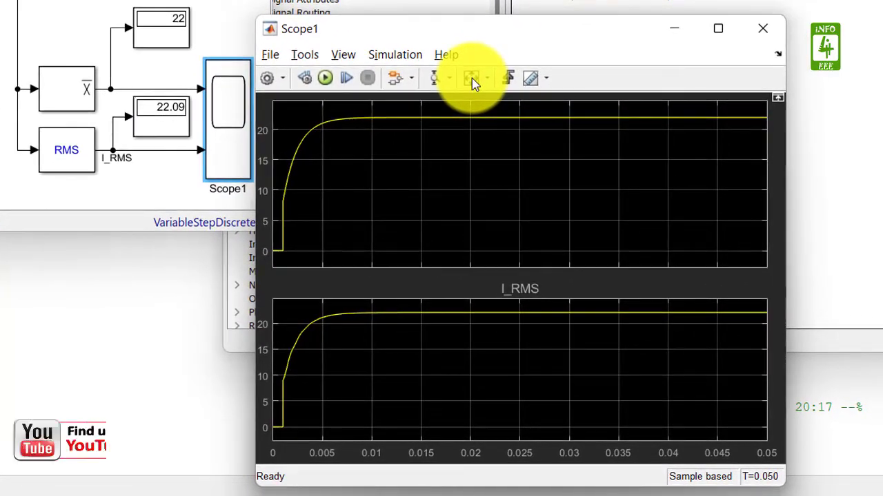
{"action": "left_click", "coordinate": [433, 73]}
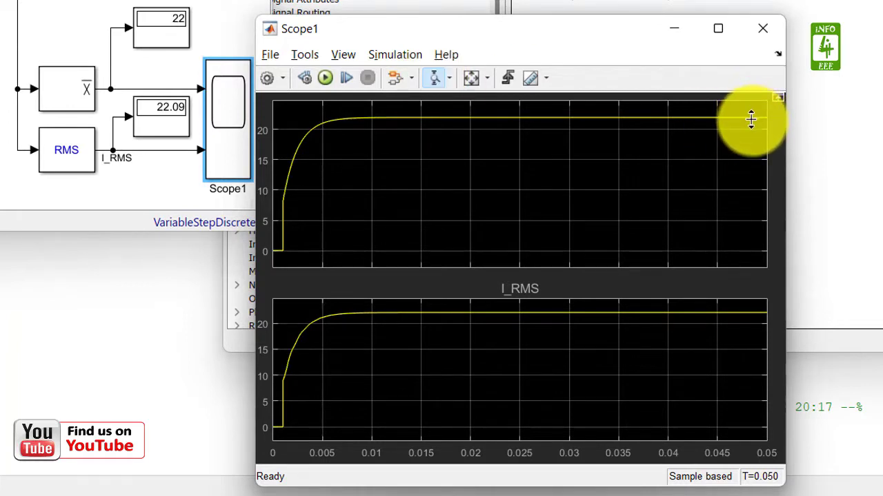
{"action": "left_click", "coordinate": [750, 120]}
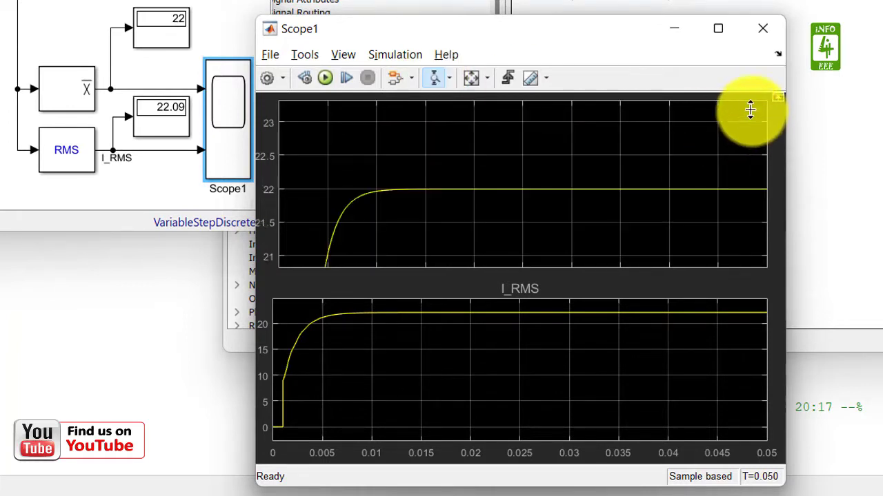
{"action": "left_click", "coordinate": [751, 193]}
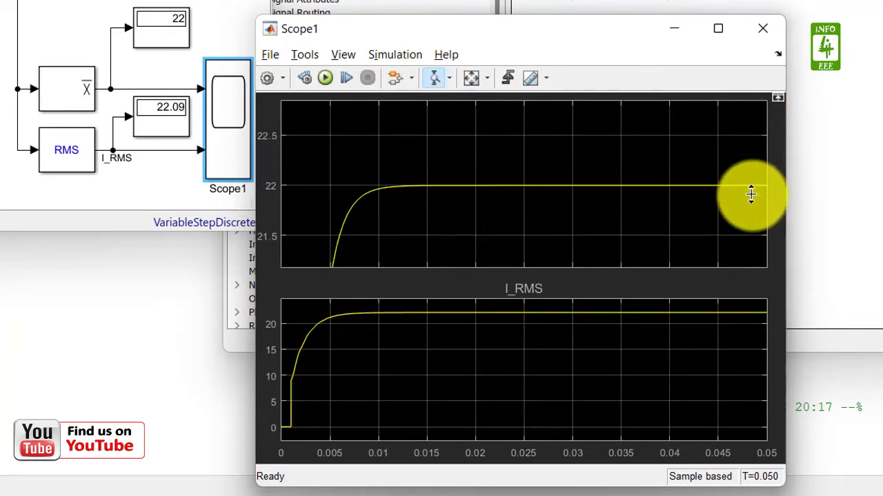
Step: Zoom vertically into the I_RMS steady value, then refit both plots to the full rise
{"action": "left_click", "coordinate": [755, 318]}
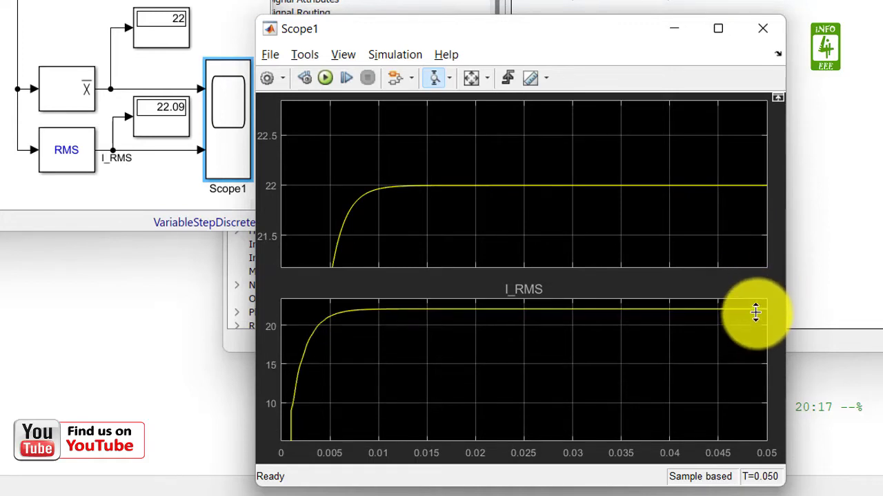
{"action": "left_click", "coordinate": [755, 303]}
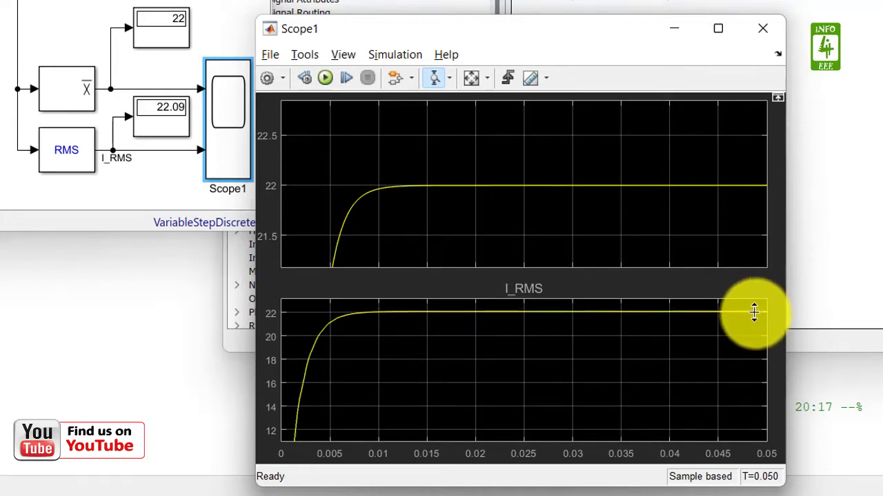
{"action": "left_click", "coordinate": [753, 304]}
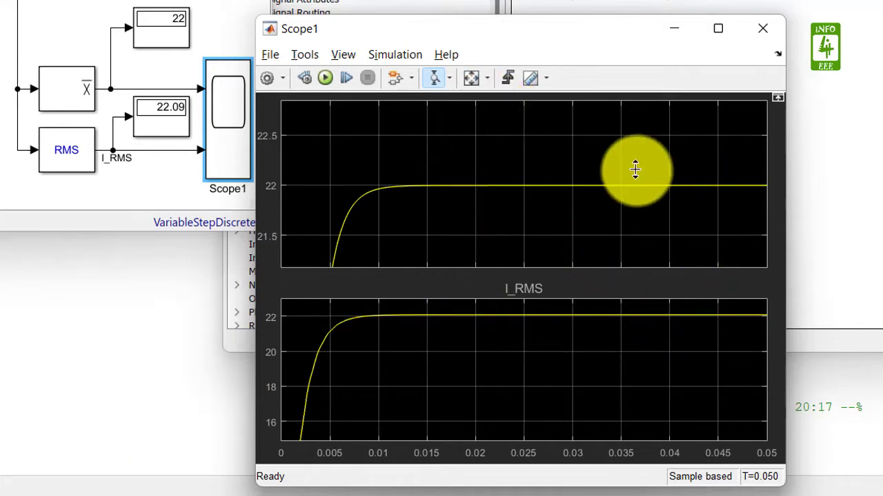
{"action": "left_click", "coordinate": [472, 80]}
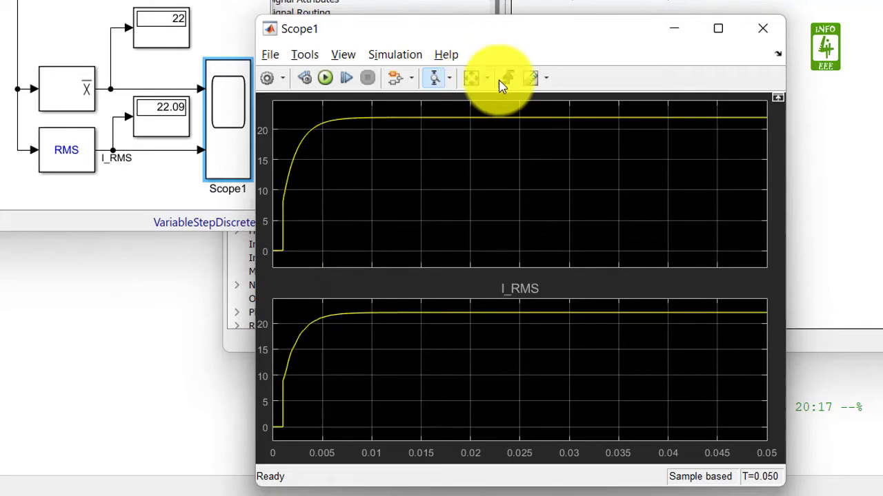
Step: Close Scope1 and zoom vertically into the Load Current peaks on the main Scope
{"action": "left_click", "coordinate": [677, 33]}
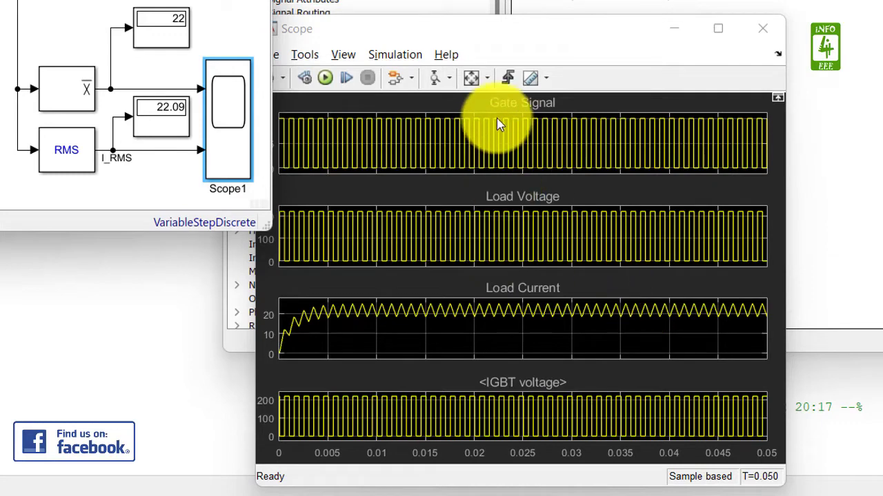
{"action": "left_click", "coordinate": [438, 79]}
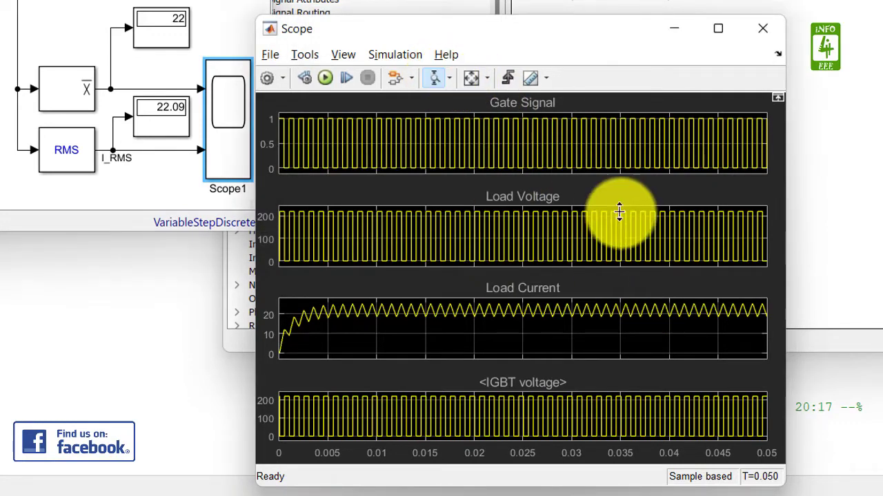
{"action": "left_click", "coordinate": [695, 310]}
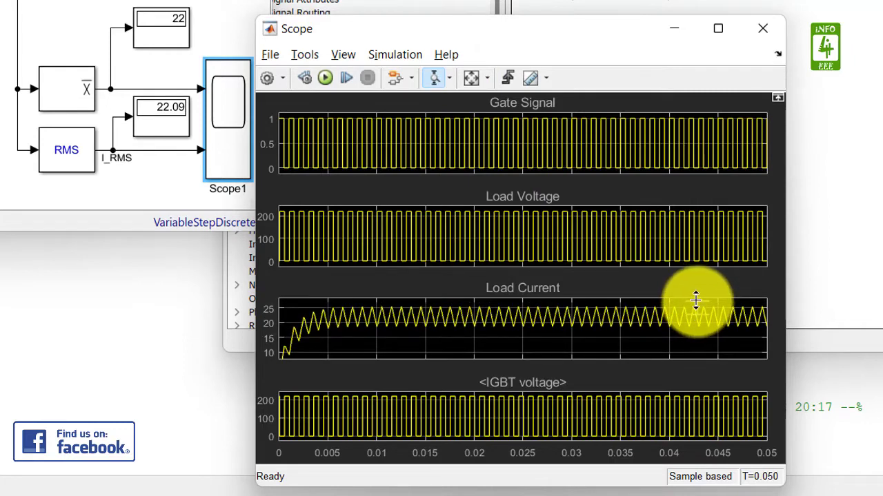
{"action": "left_click", "coordinate": [692, 308]}
{"action": "left_click", "coordinate": [690, 303]}
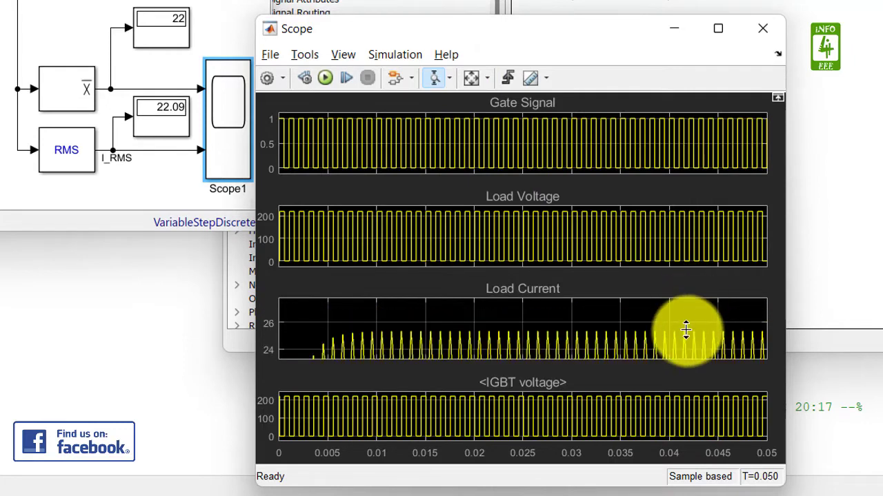
{"action": "left_click", "coordinate": [682, 322]}
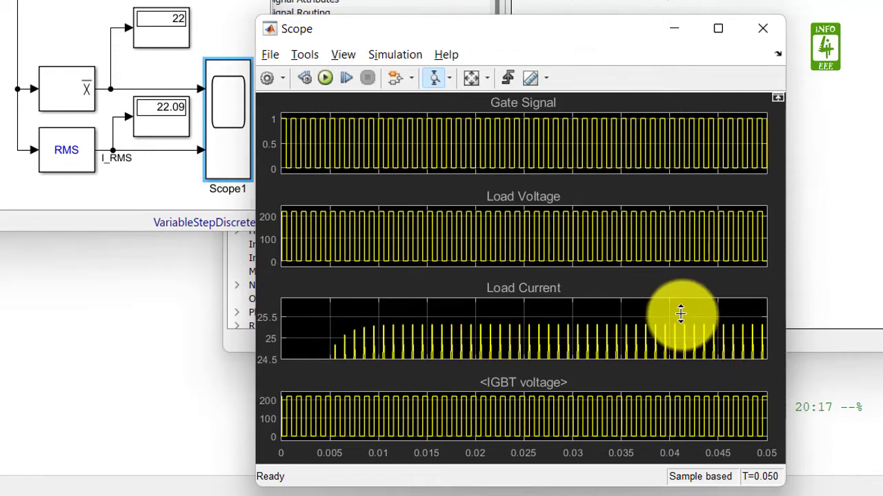
{"action": "left_click", "coordinate": [684, 327]}
{"action": "left_click", "coordinate": [686, 336]}
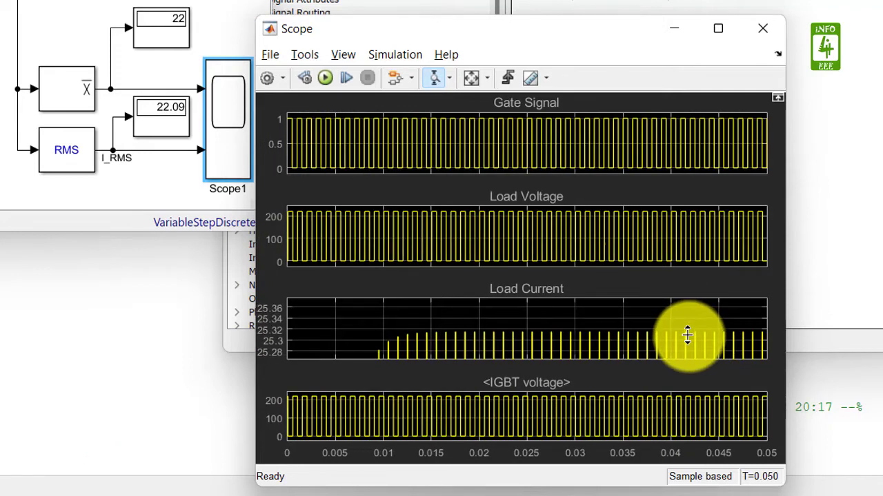
{"action": "left_click", "coordinate": [683, 337]}
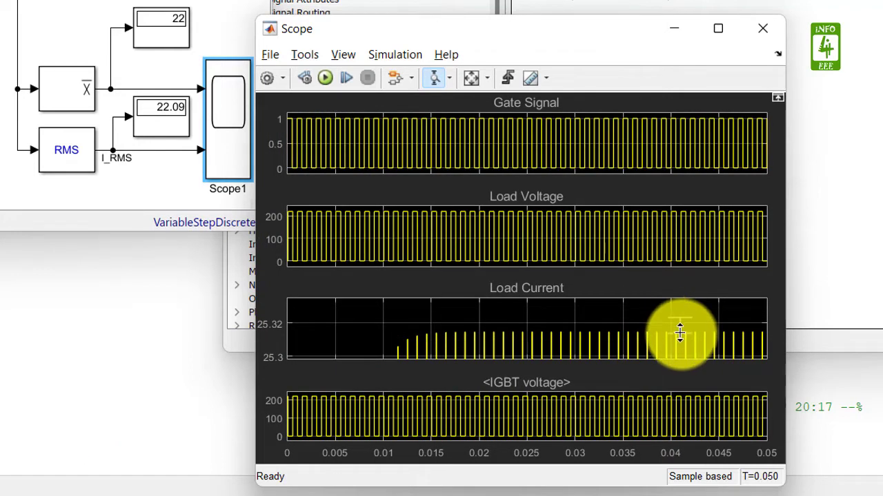
{"action": "left_click", "coordinate": [680, 333]}
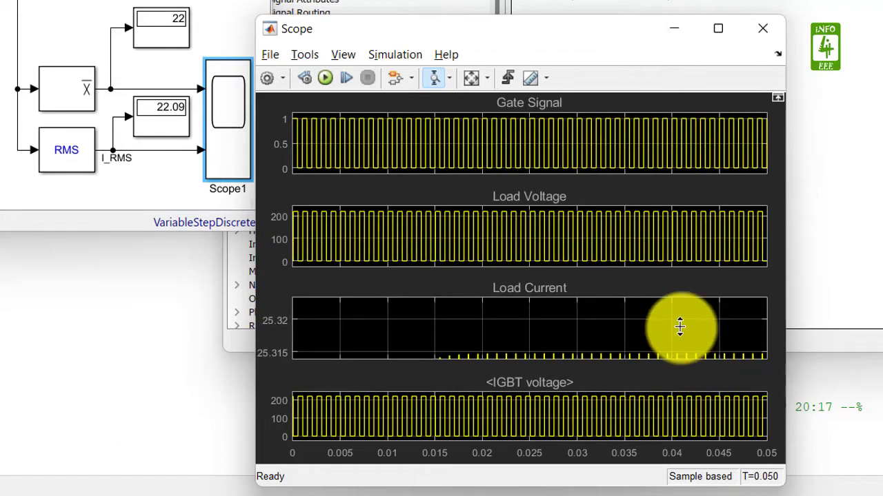
{"action": "left_click", "coordinate": [644, 357]}
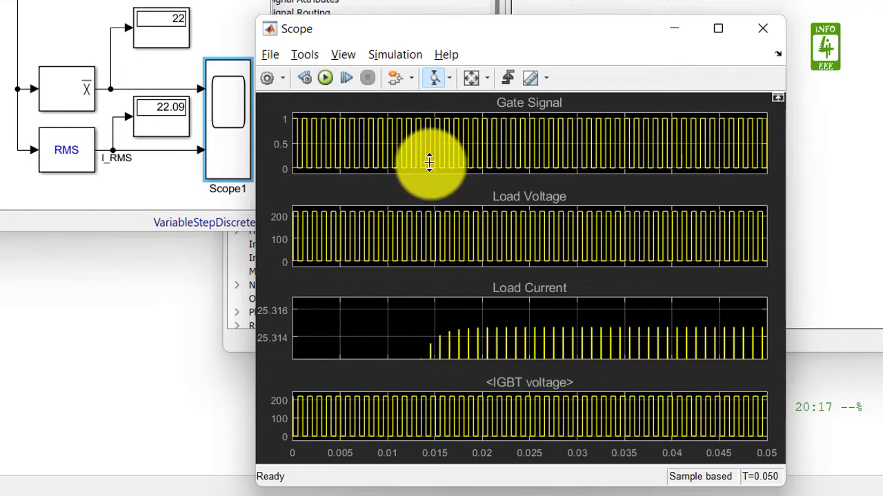
Step: Refit the plots, zoom again into the Load Current ripple, then refit to full range
{"action": "left_click", "coordinate": [467, 80]}
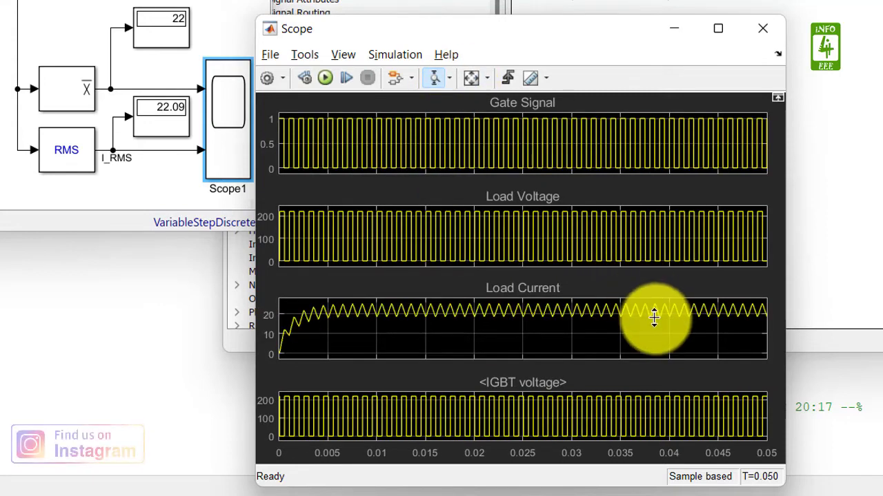
{"action": "left_click", "coordinate": [656, 308]}
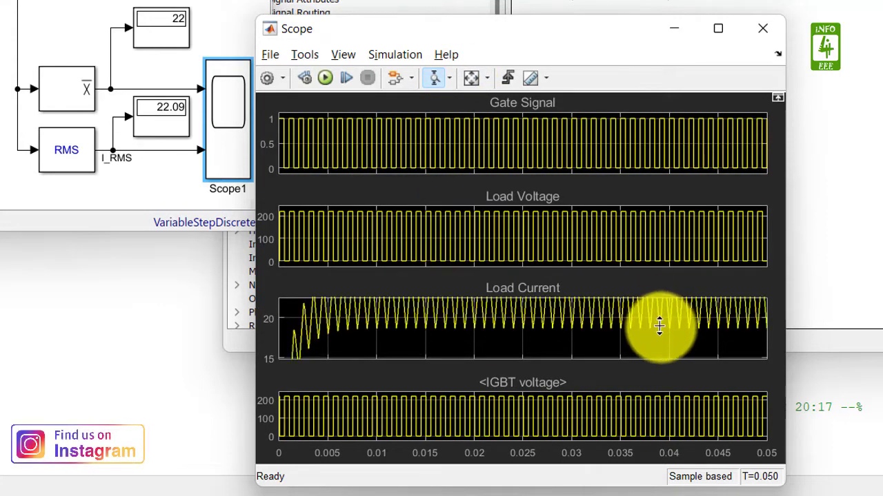
{"action": "left_click", "coordinate": [658, 324]}
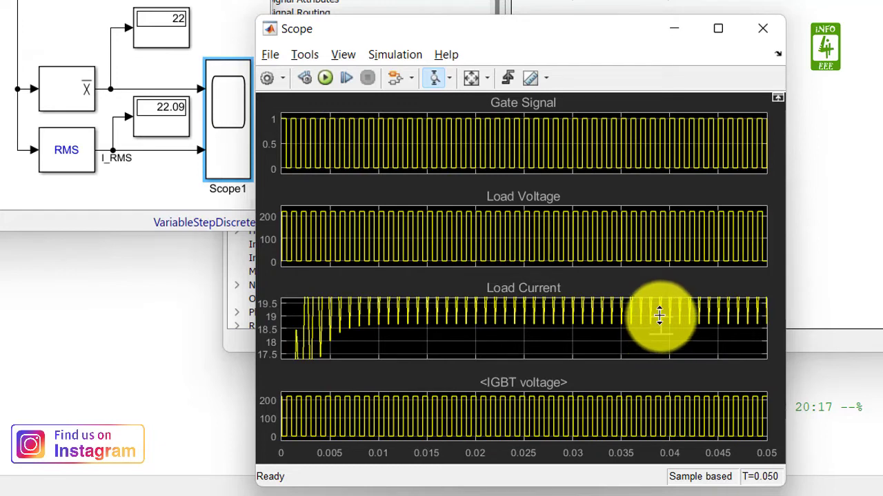
{"action": "left_click", "coordinate": [660, 319]}
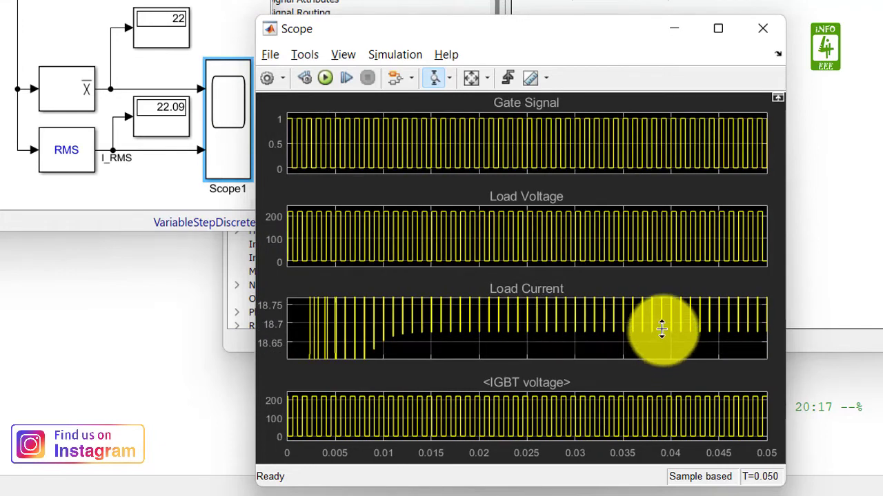
{"action": "left_click", "coordinate": [662, 324]}
{"action": "left_click", "coordinate": [661, 326]}
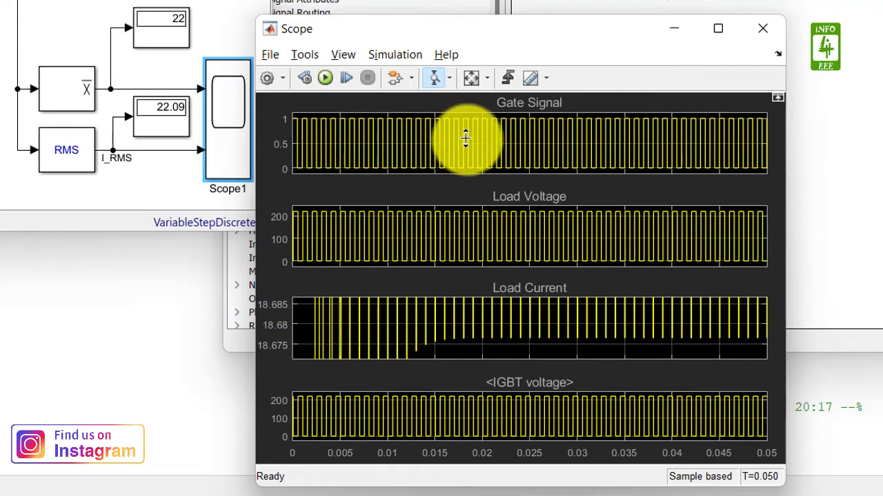
{"action": "left_click", "coordinate": [473, 80]}
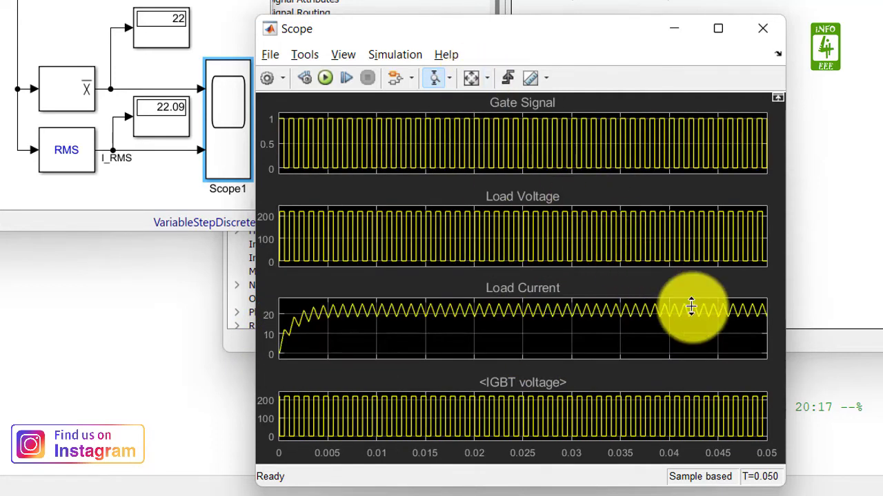